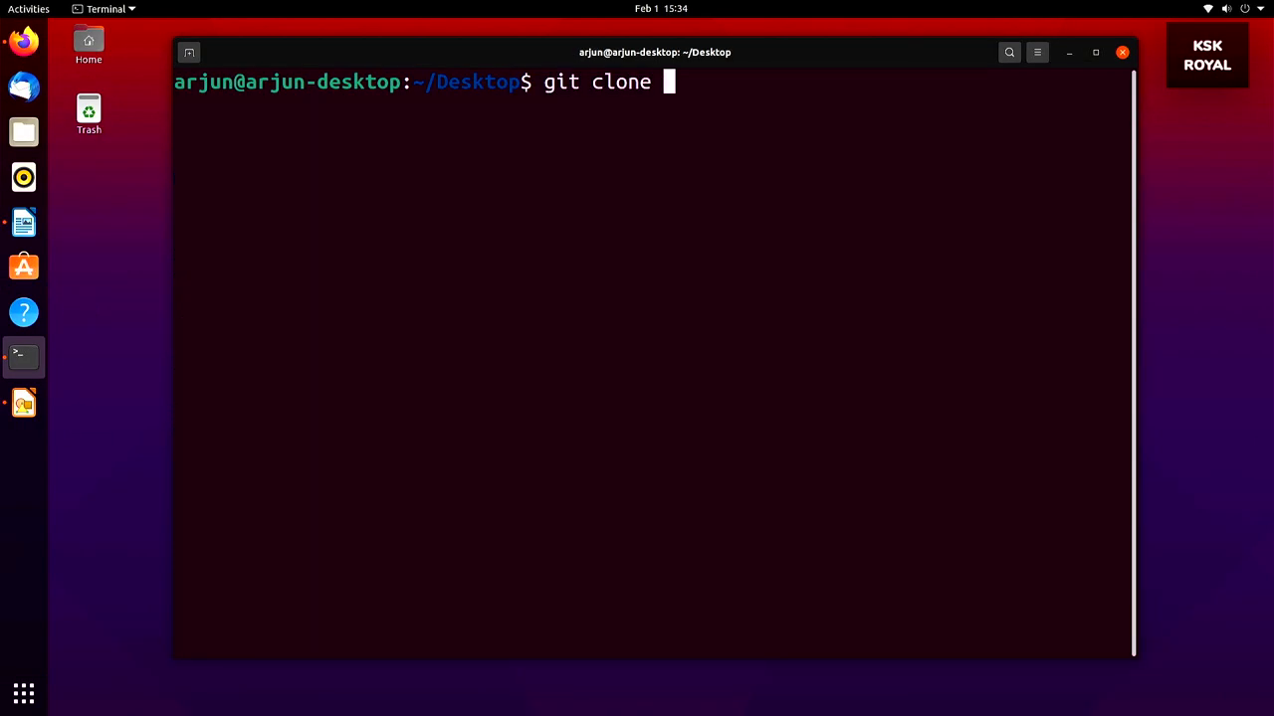
Clone the bpytop repository, build it with make and install it with sudo make install
{"action": "type", "text": "https://github.com/aristocratos/bpytop.git"}
{"action": "key", "text": "Return"}
{"action": "type", "text": "bpt"}
{"action": "key", "text": "BackSpace"}
{"action": "key", "text": "BackSpace"}
{"action": "key", "text": "BackSpace"}
{"action": "type", "text": "cd bpyt"}
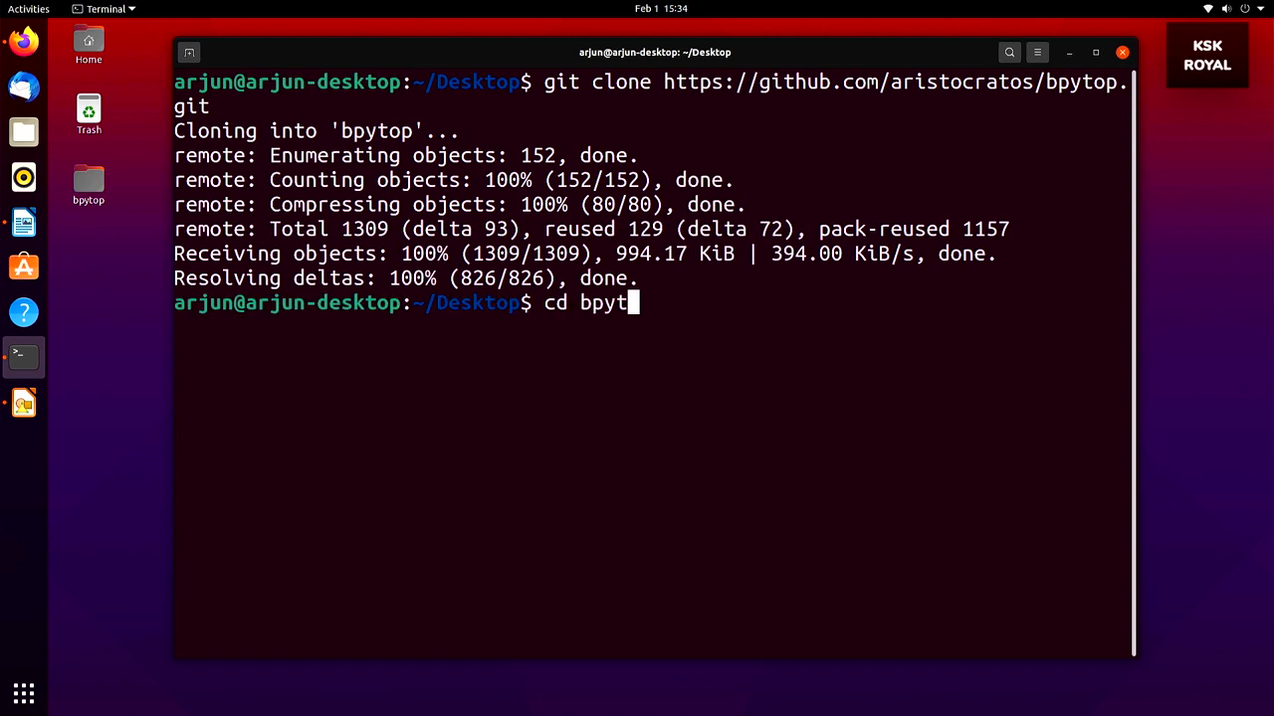
{"action": "key", "text": "Tab"}
{"action": "key", "text": "Return"}
{"action": "type", "text": "make"}
{"action": "key", "text": "Return"}
{"action": "type", "text": "sudo make install"}
{"action": "key", "text": "Return"}
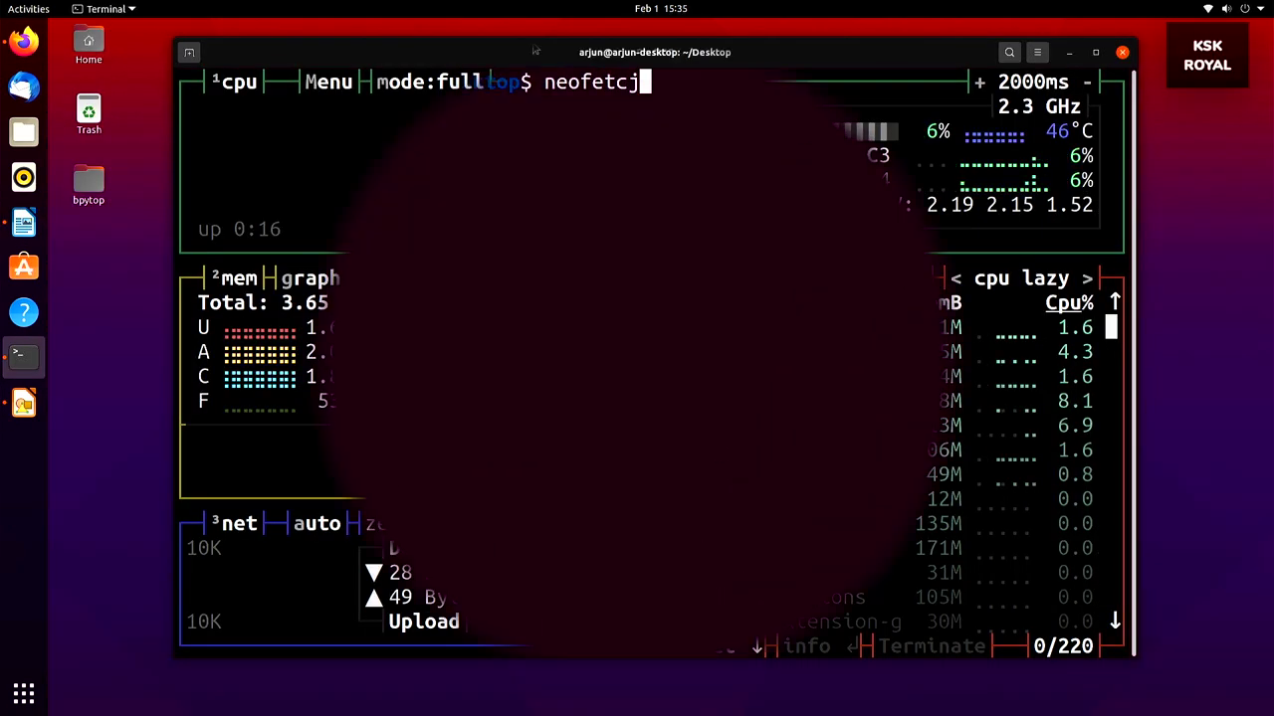
Run neofetch and highlight its CPU 2.300GHz, Raspberry Pi 4 host, memory and Ubuntu 20.10 lines
{"action": "key", "text": "Return"}
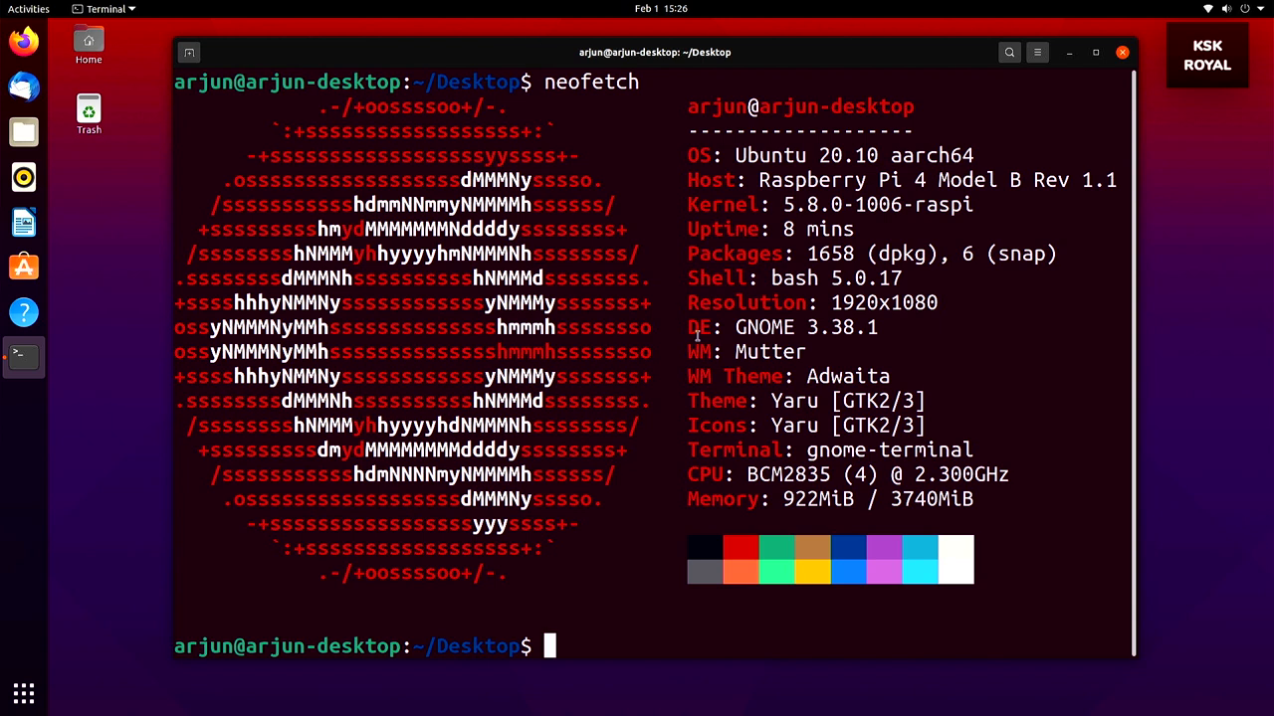
{"action": "triple_click", "coordinate": [929, 475]}
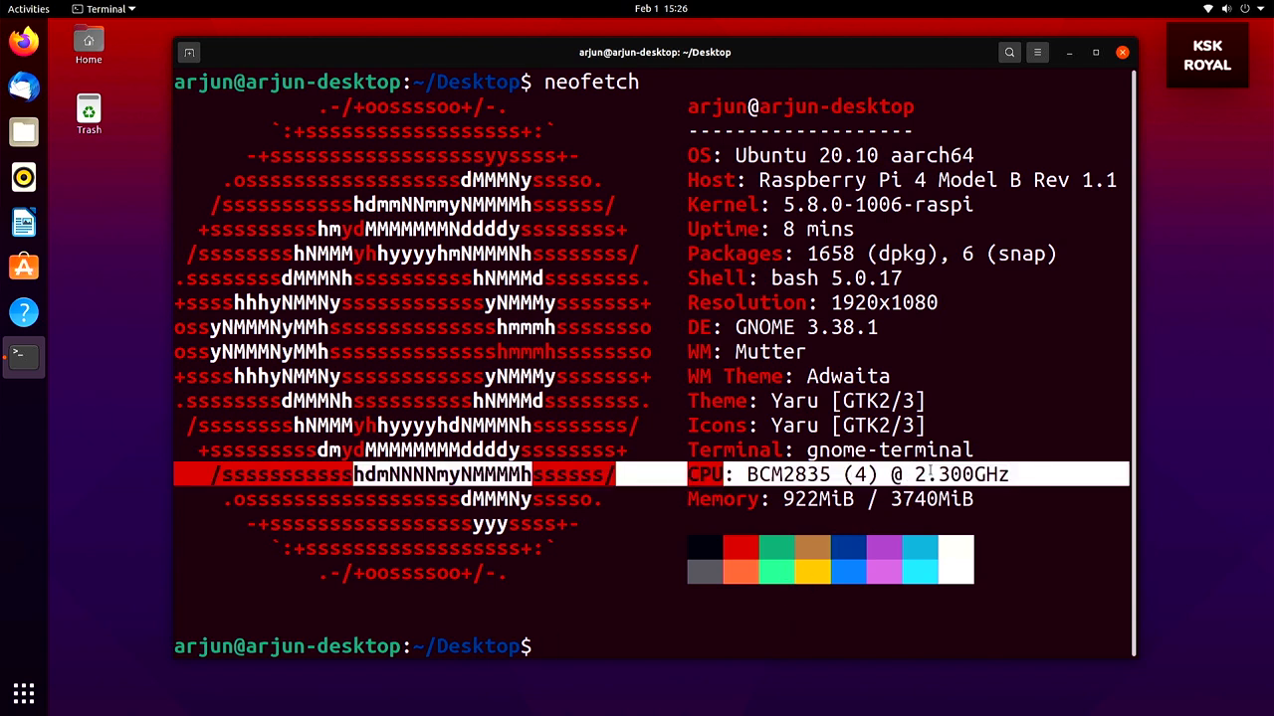
{"action": "triple_click", "coordinate": [910, 180]}
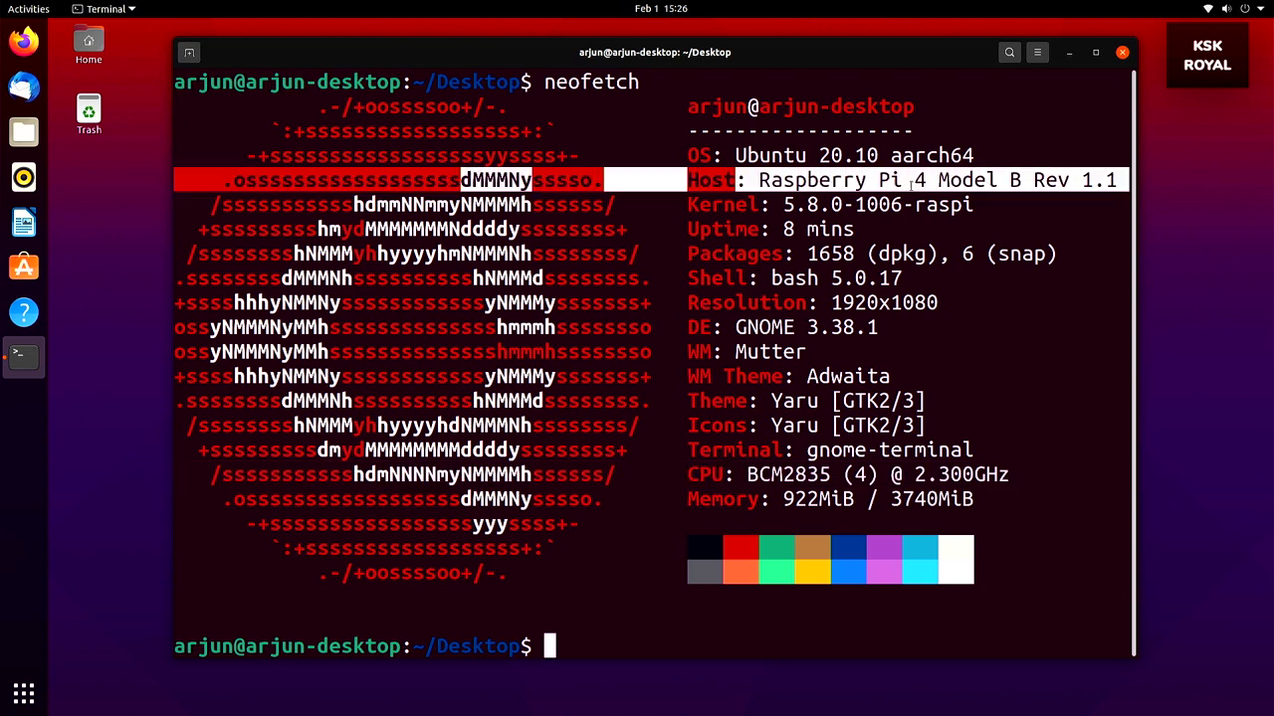
{"action": "triple_click", "coordinate": [853, 492]}
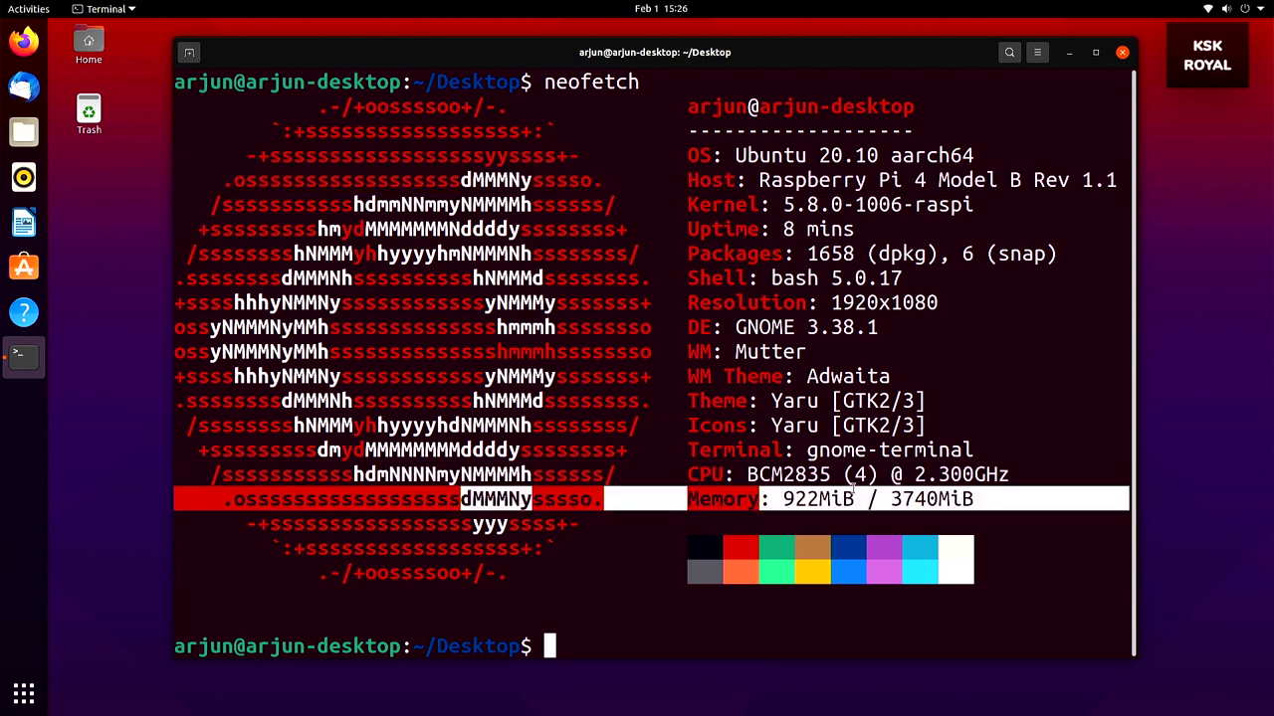
{"action": "double_click", "coordinate": [858, 139]}
{"action": "triple_click", "coordinate": [855, 139]}
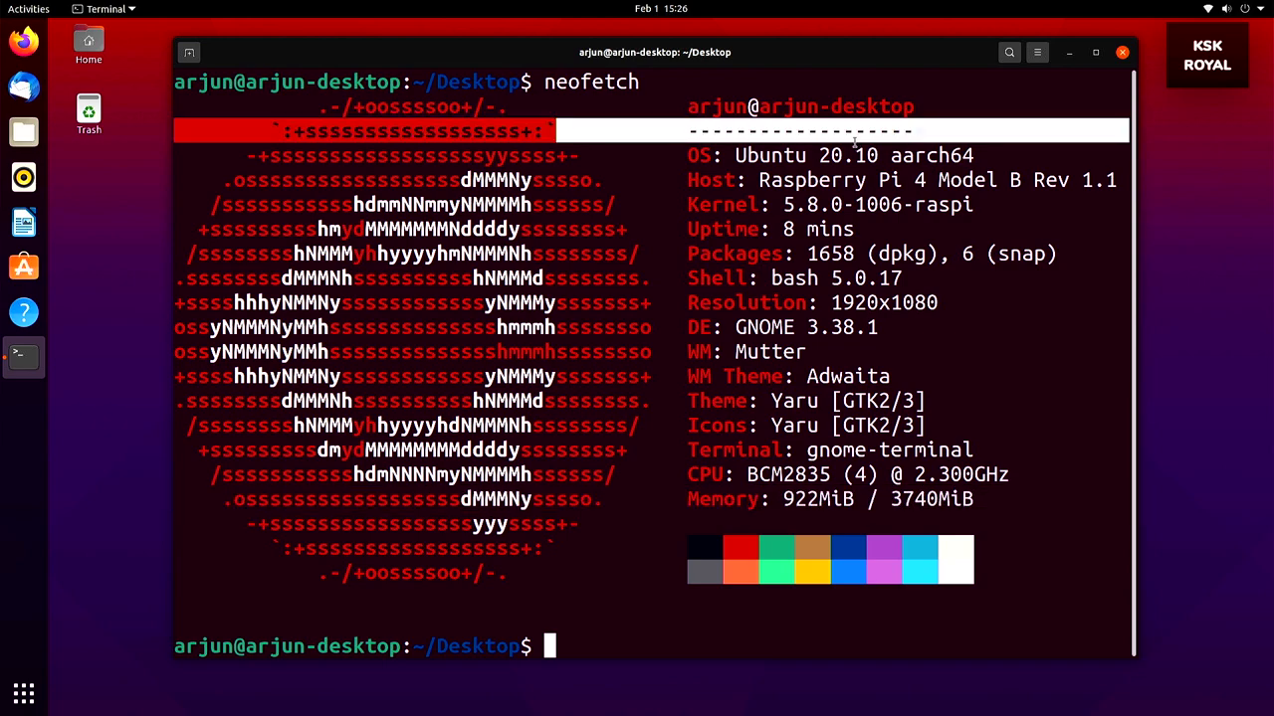
{"action": "left_click", "coordinate": [845, 173]}
{"action": "triple_click", "coordinate": [847, 168]}
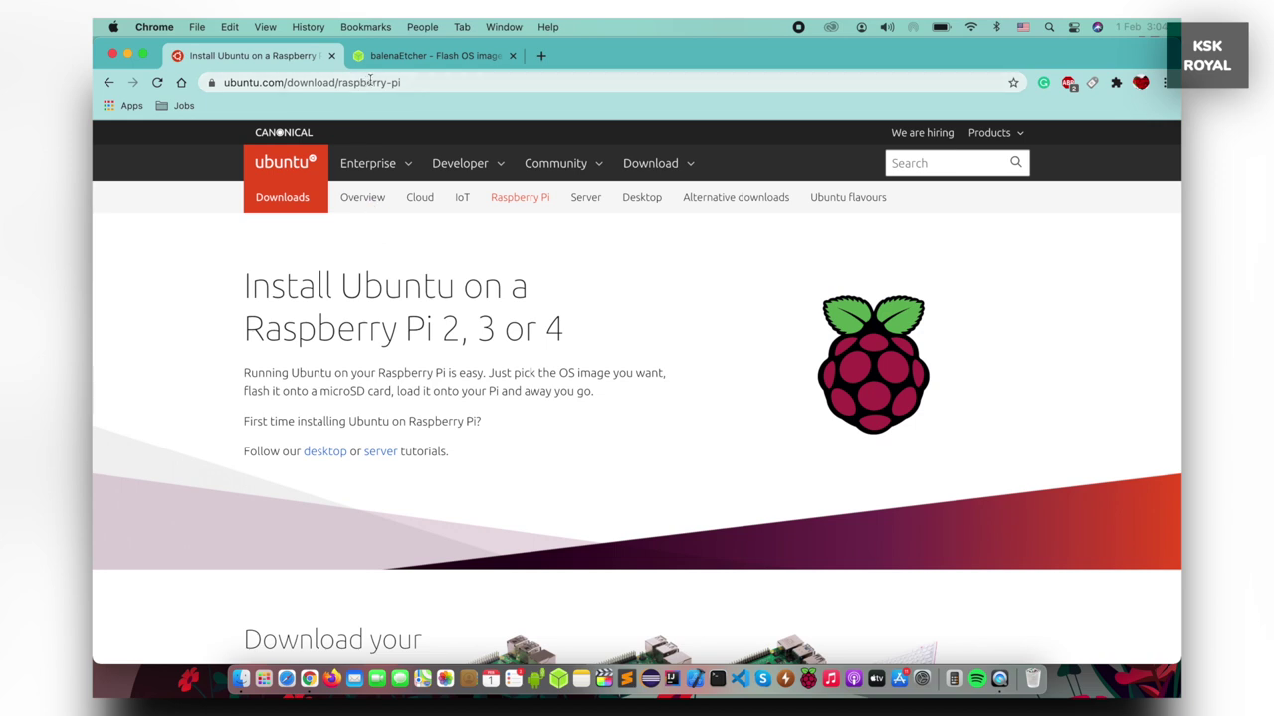
Scroll the ubuntu.com Raspberry Pi download page down to the Raspberry Pi 4 / 400 image table
{"action": "double_click", "coordinate": [371, 82]}
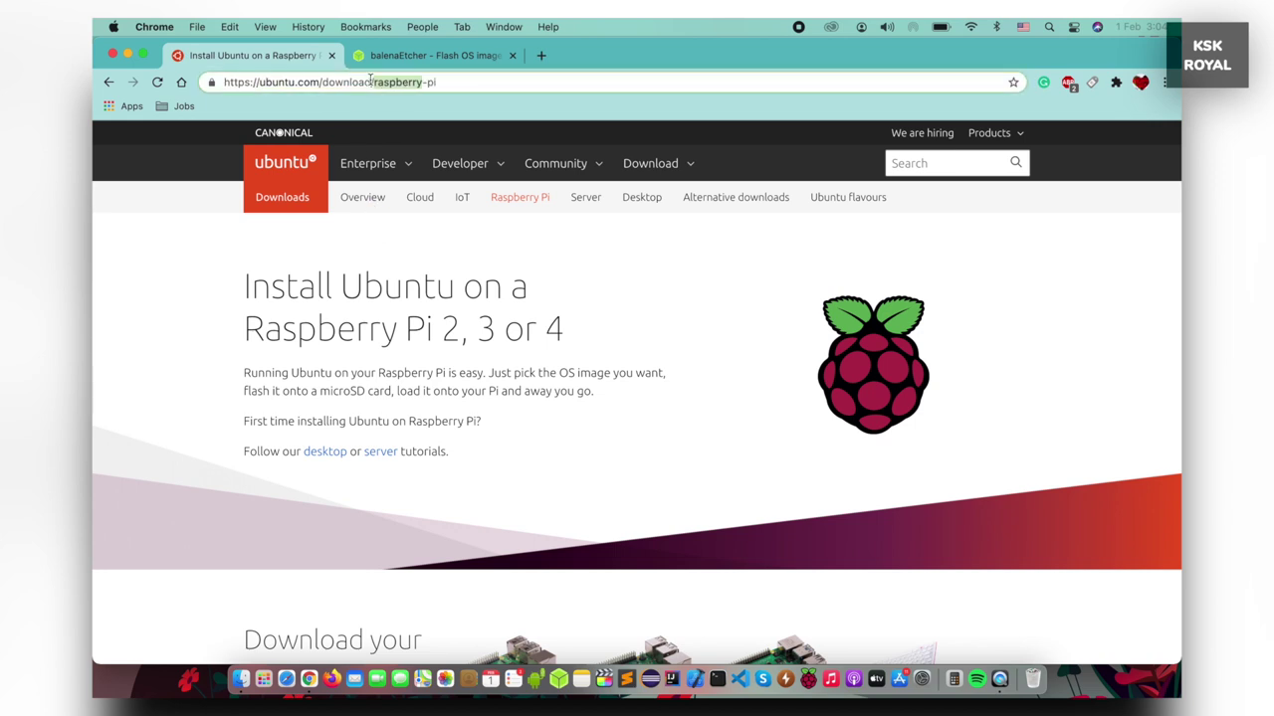
{"action": "left_click", "coordinate": [156, 284]}
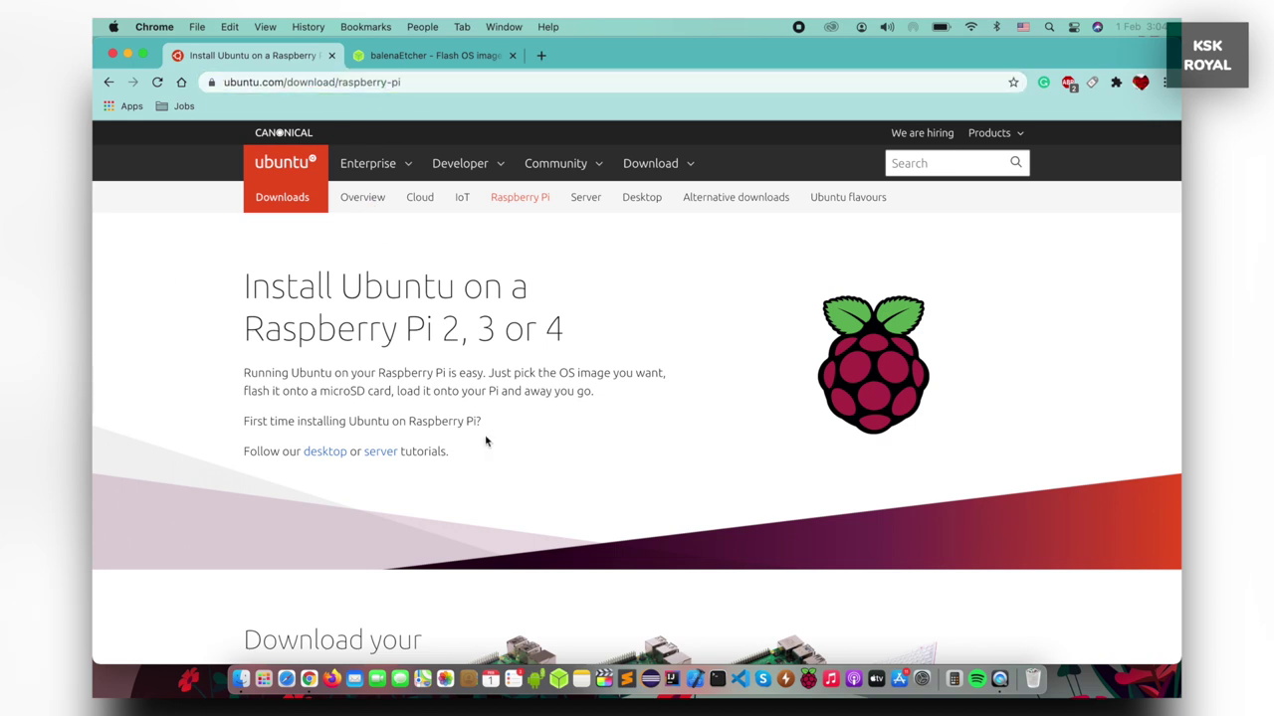
{"action": "scroll", "coordinate": [486, 441], "scroll_direction": "down", "scroll_amount": 7}
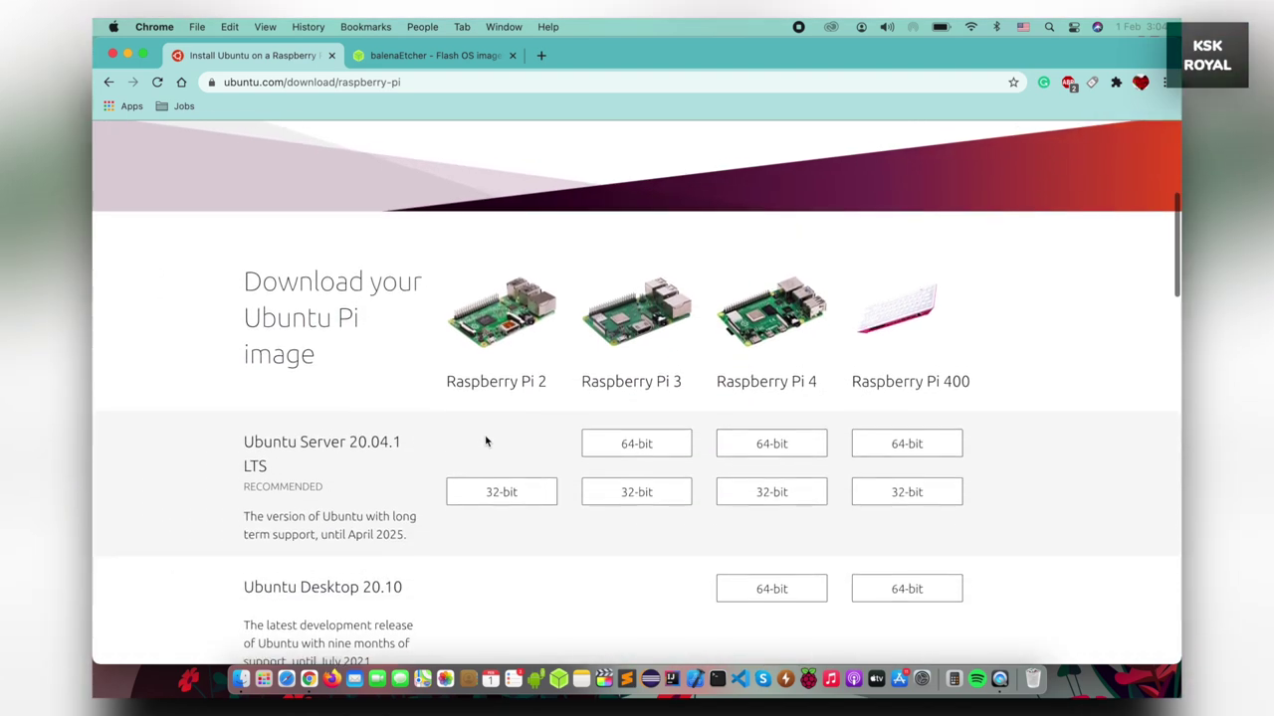
{"action": "scroll", "coordinate": [486, 441], "scroll_direction": "down", "scroll_amount": 1}
{"action": "left_click_drag", "start_coordinate": [716, 313], "coordinate": [818, 314]}
{"action": "scroll", "coordinate": [602, 487], "scroll_direction": "down", "scroll_amount": 1}
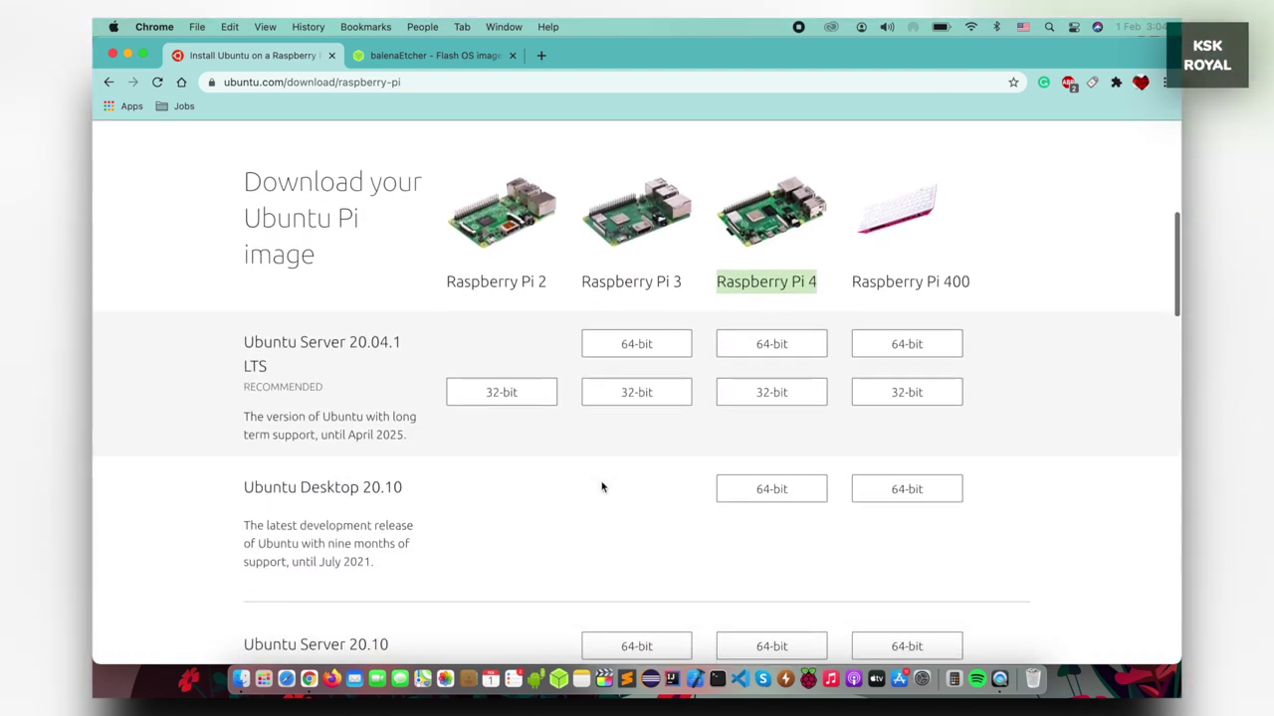
{"action": "left_click", "coordinate": [937, 267]}
{"action": "triple_click", "coordinate": [937, 266]}
Download the 64-bit Ubuntu Desktop 20.10 image listed under Raspberry Pi 4
{"action": "triple_click", "coordinate": [378, 488]}
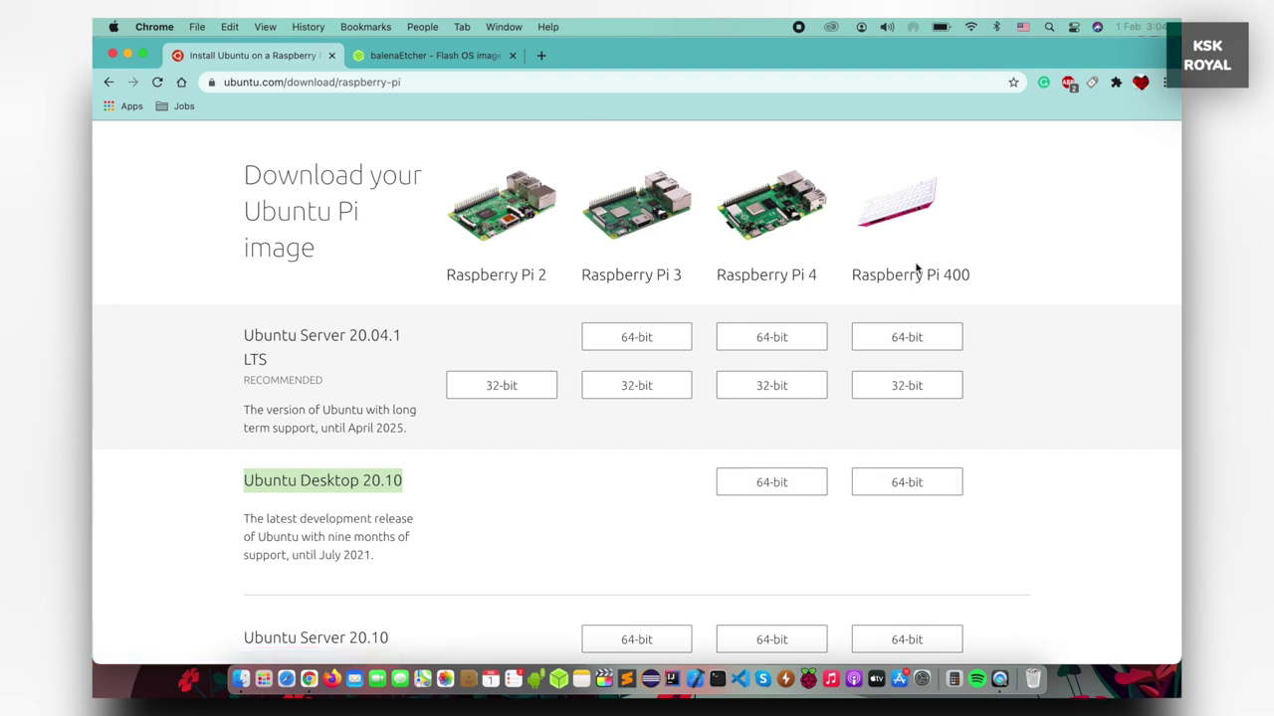
{"action": "triple_click", "coordinate": [782, 287]}
{"action": "scroll", "coordinate": [634, 464], "scroll_direction": "down", "scroll_amount": 1}
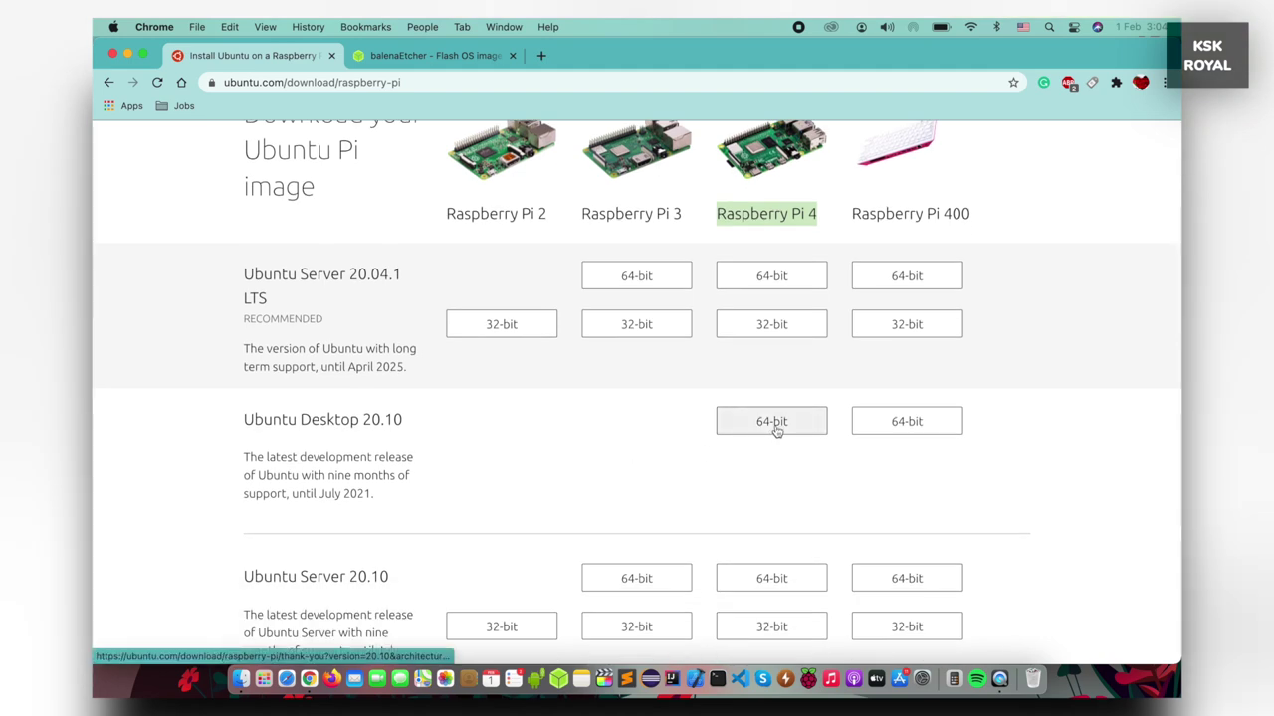
{"action": "left_click", "coordinate": [699, 455]}
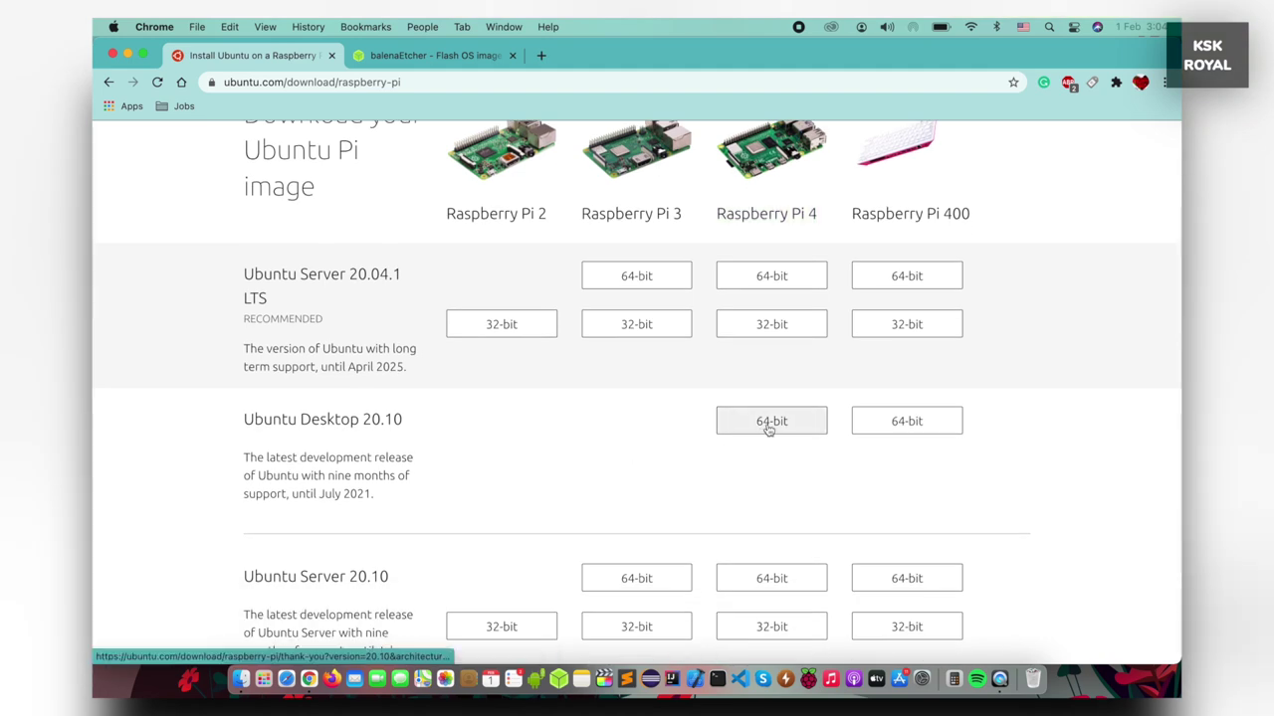
{"action": "left_click", "coordinate": [769, 425]}
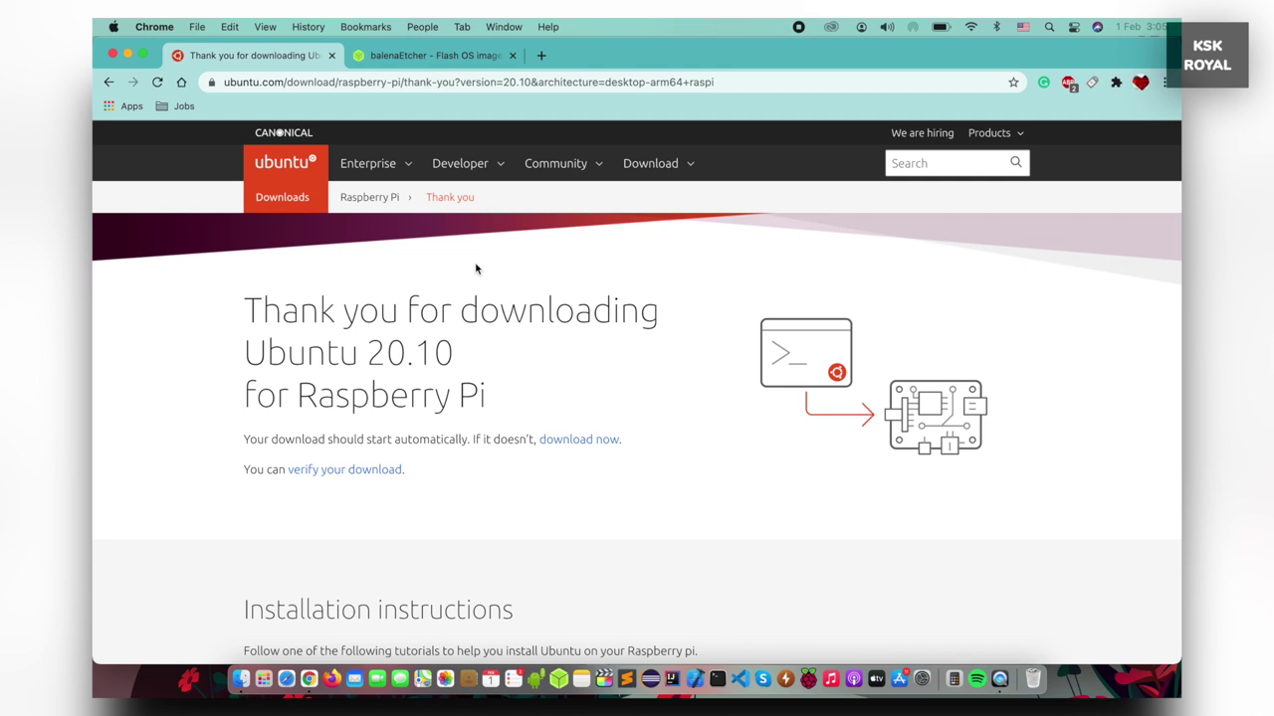
{"action": "left_click", "coordinate": [438, 56]}
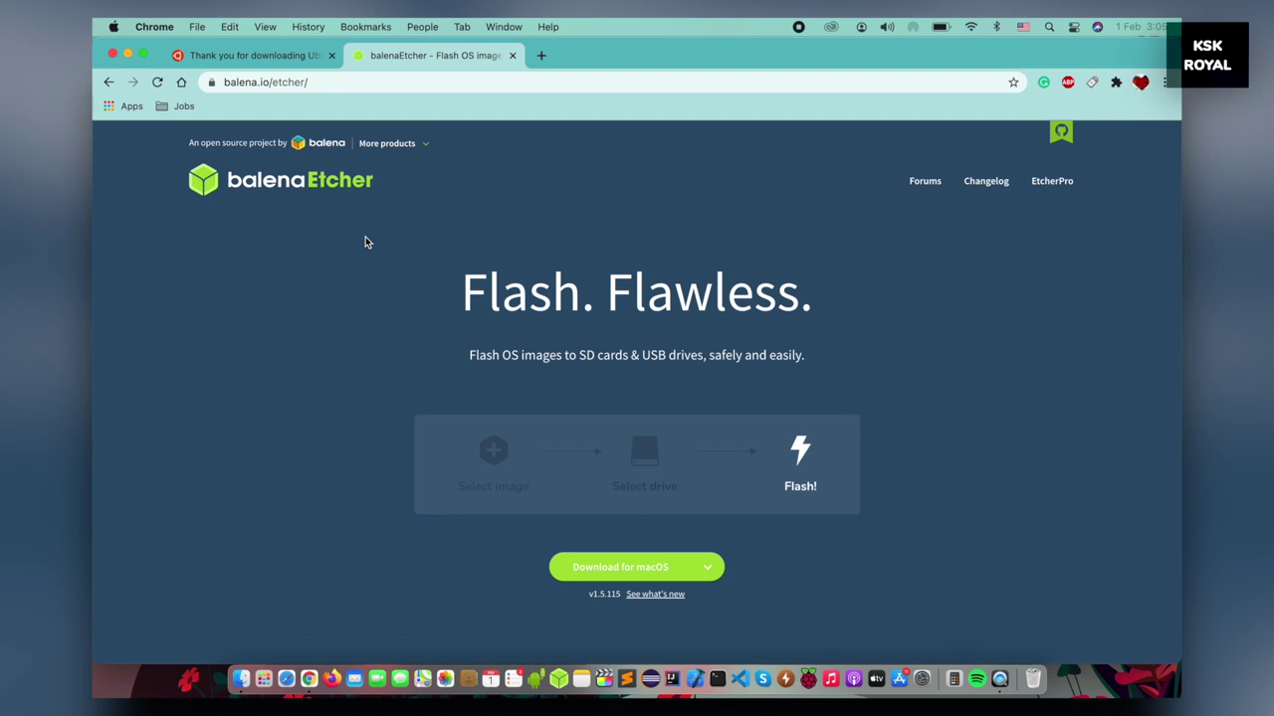
Scroll the balenaEtcher page and expand the Download for macOS button's other-platform builds
{"action": "scroll", "coordinate": [365, 239], "scroll_direction": "down", "scroll_amount": 1}
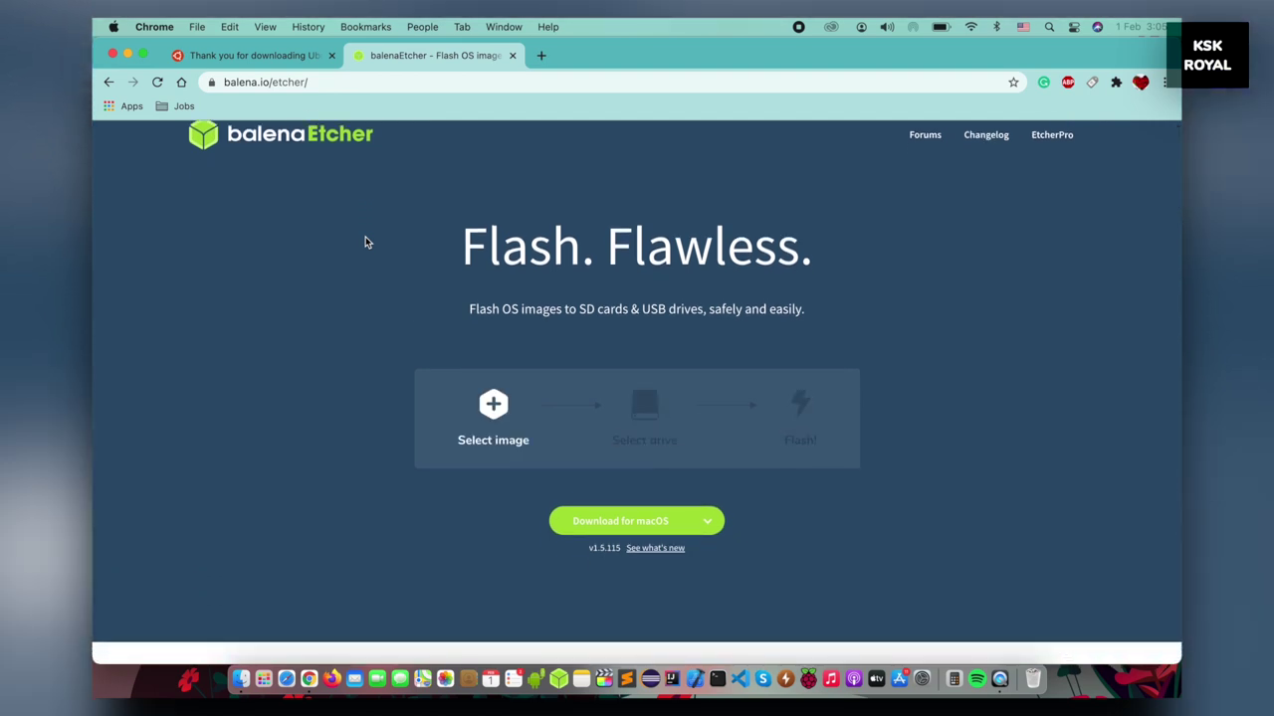
{"action": "scroll", "coordinate": [366, 241], "scroll_direction": "down", "scroll_amount": 3}
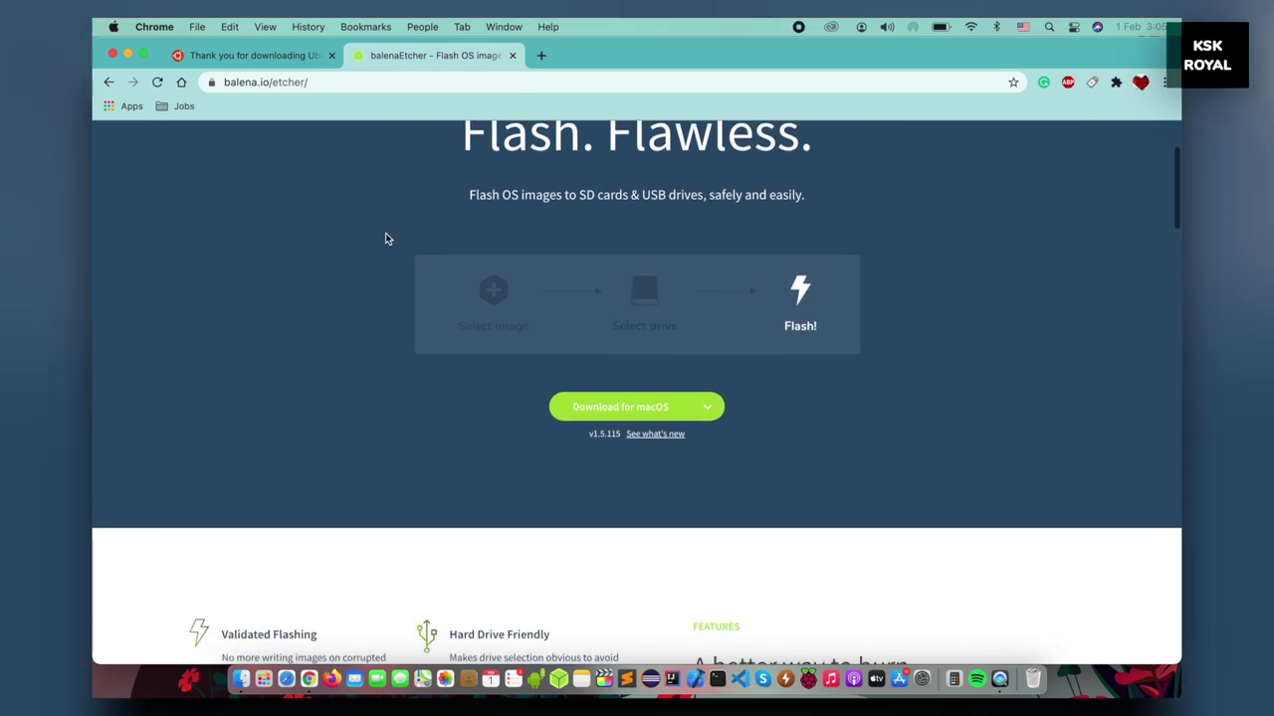
{"action": "left_click", "coordinate": [715, 409]}
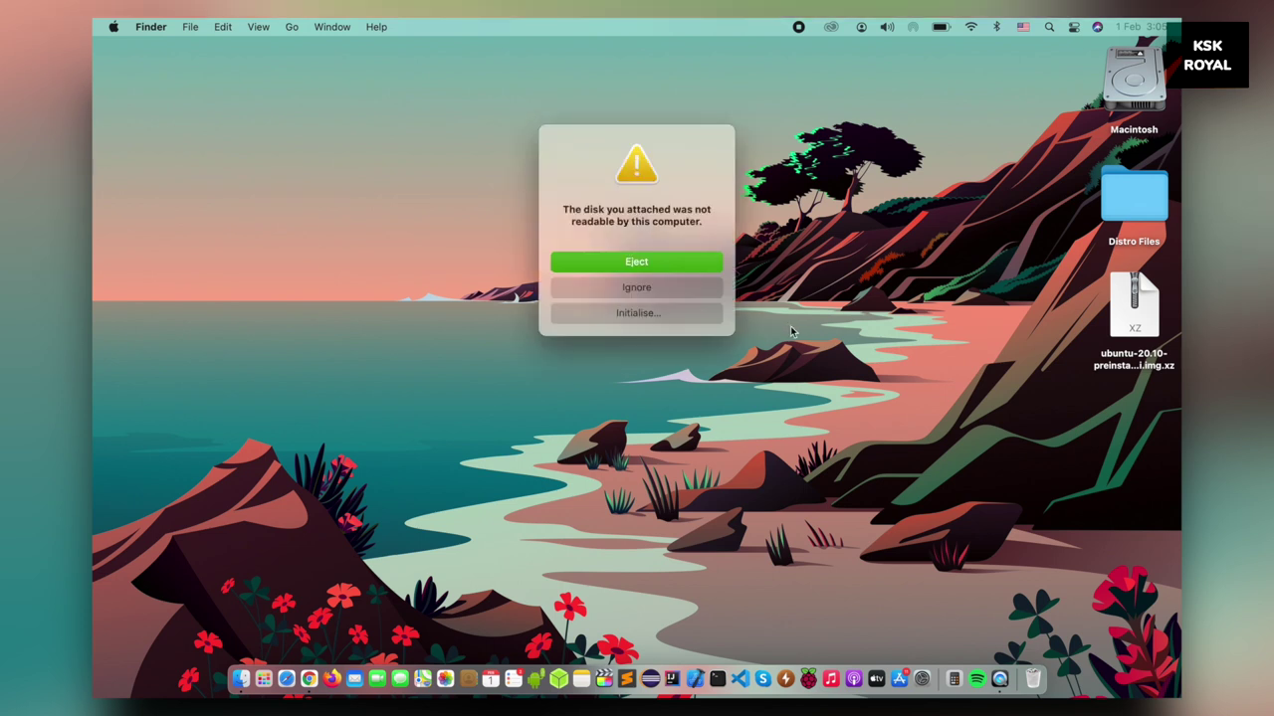
Ignore the unreadable-disk alert and flash from file the ubuntu-20.10 .img.xz on the Desktop
{"action": "left_click", "coordinate": [667, 287]}
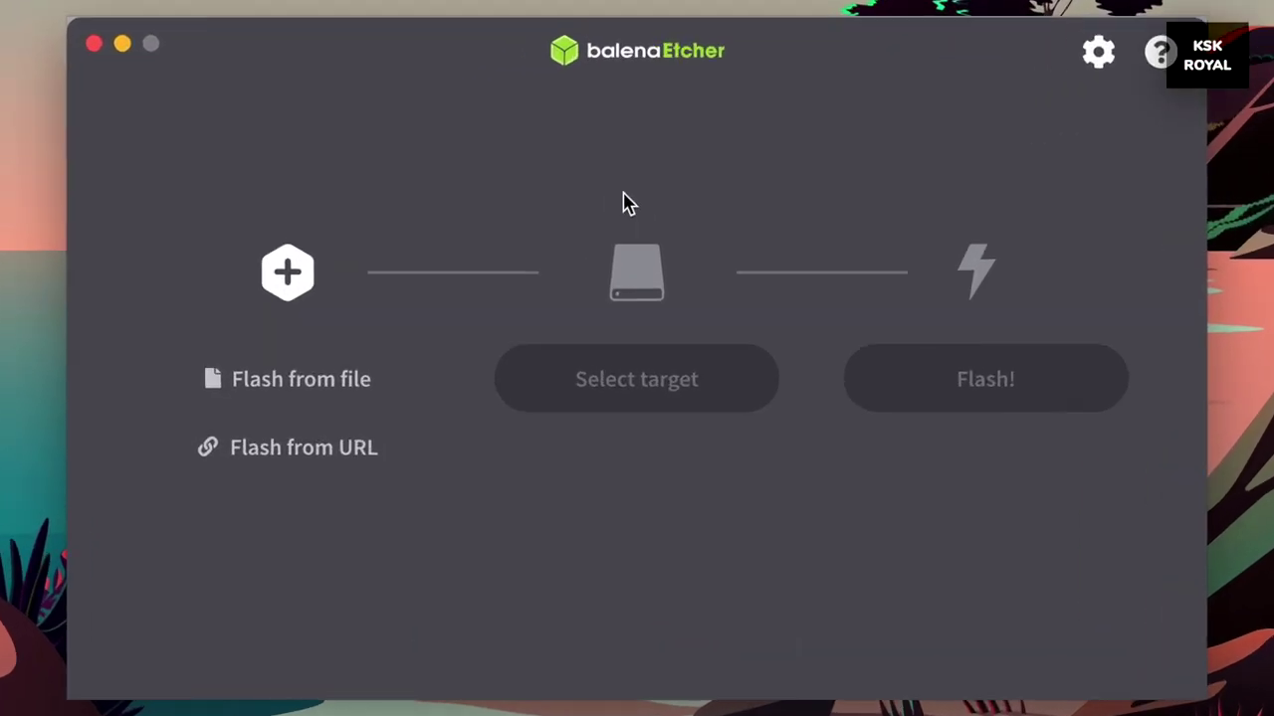
{"action": "left_click", "coordinate": [319, 379]}
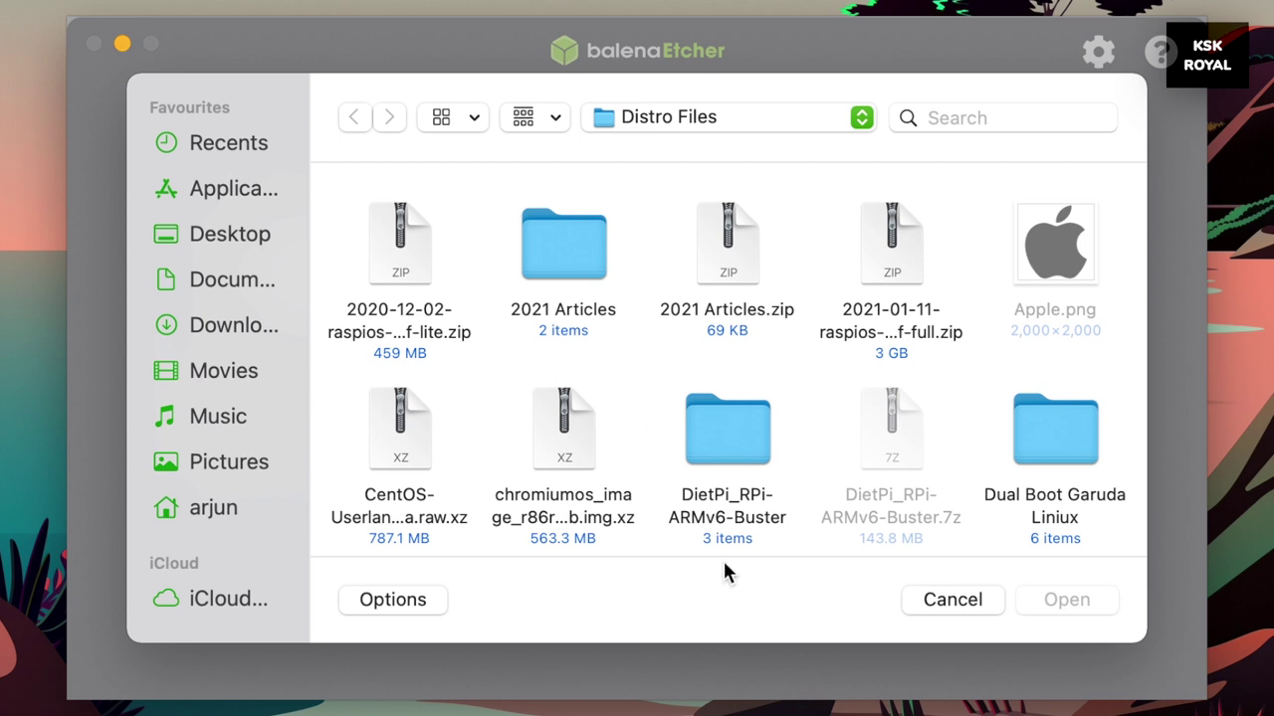
{"action": "left_click", "coordinate": [258, 235]}
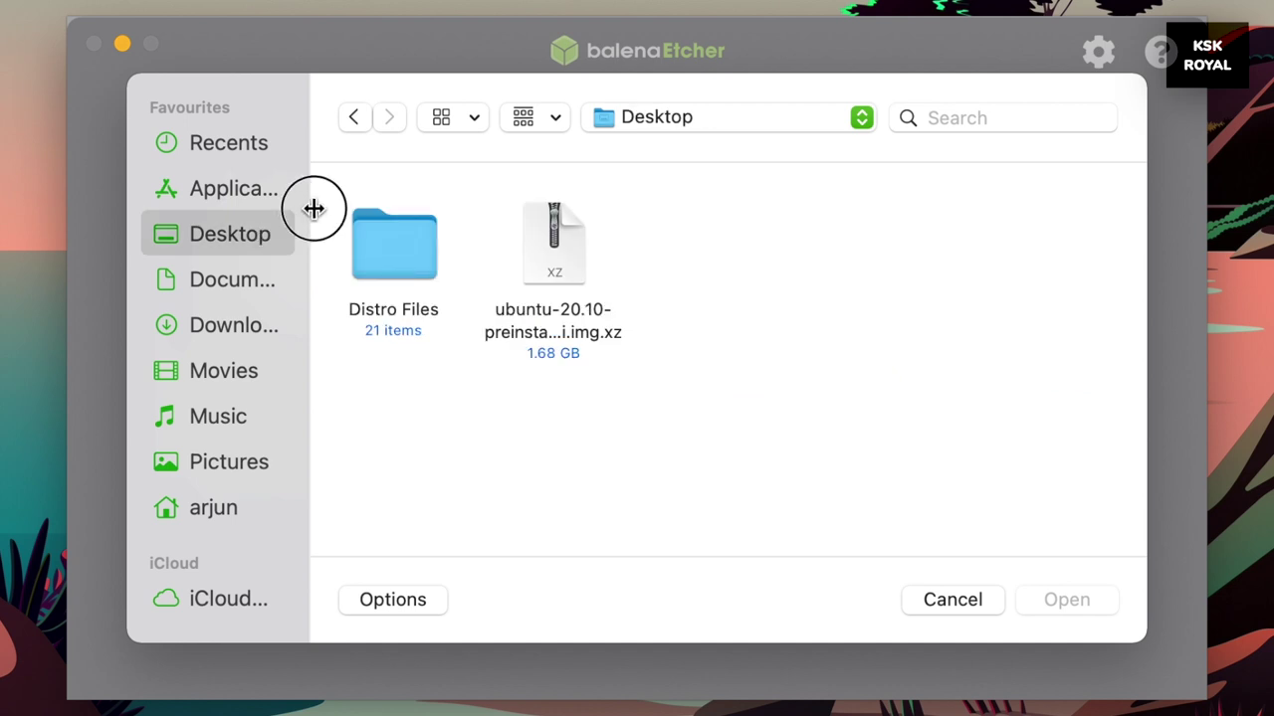
{"action": "left_click", "coordinate": [533, 249]}
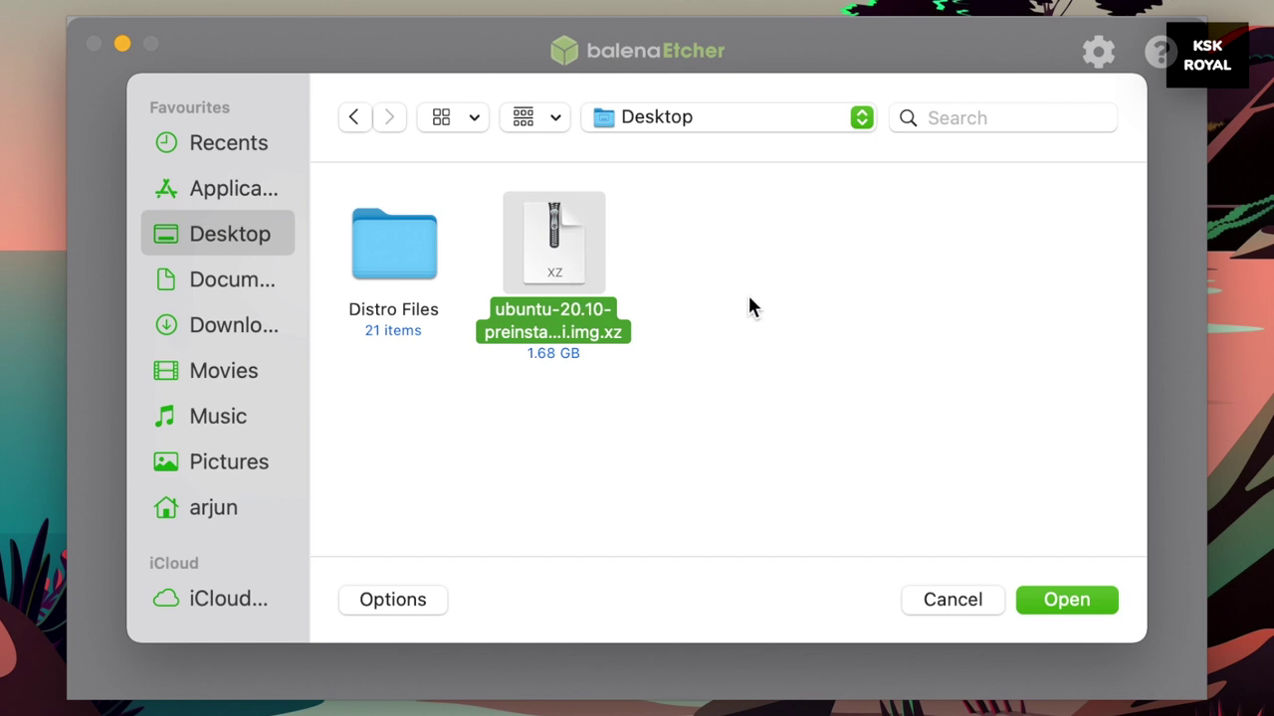
{"action": "left_click", "coordinate": [1042, 602]}
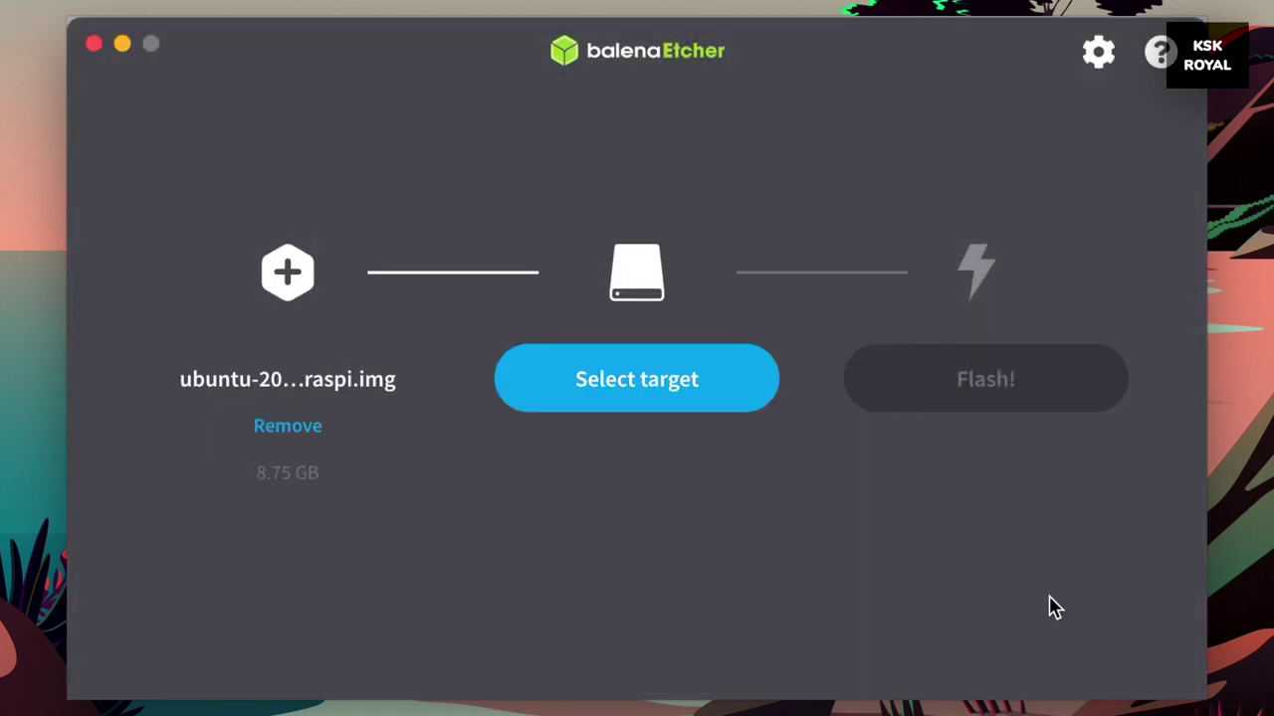
Target the 120 GB StoreJet Transcend Media drive, start Flash!, and accept the large-drive warning
{"action": "left_click", "coordinate": [661, 382]}
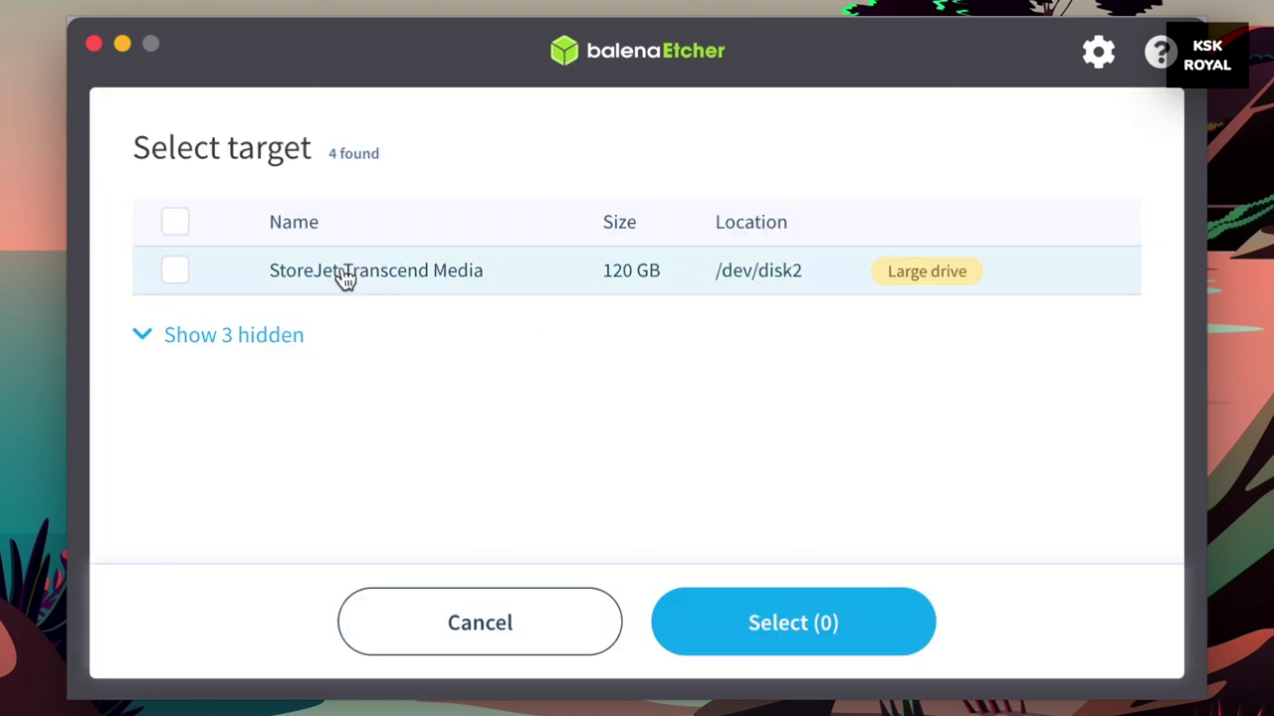
{"action": "left_click", "coordinate": [175, 271]}
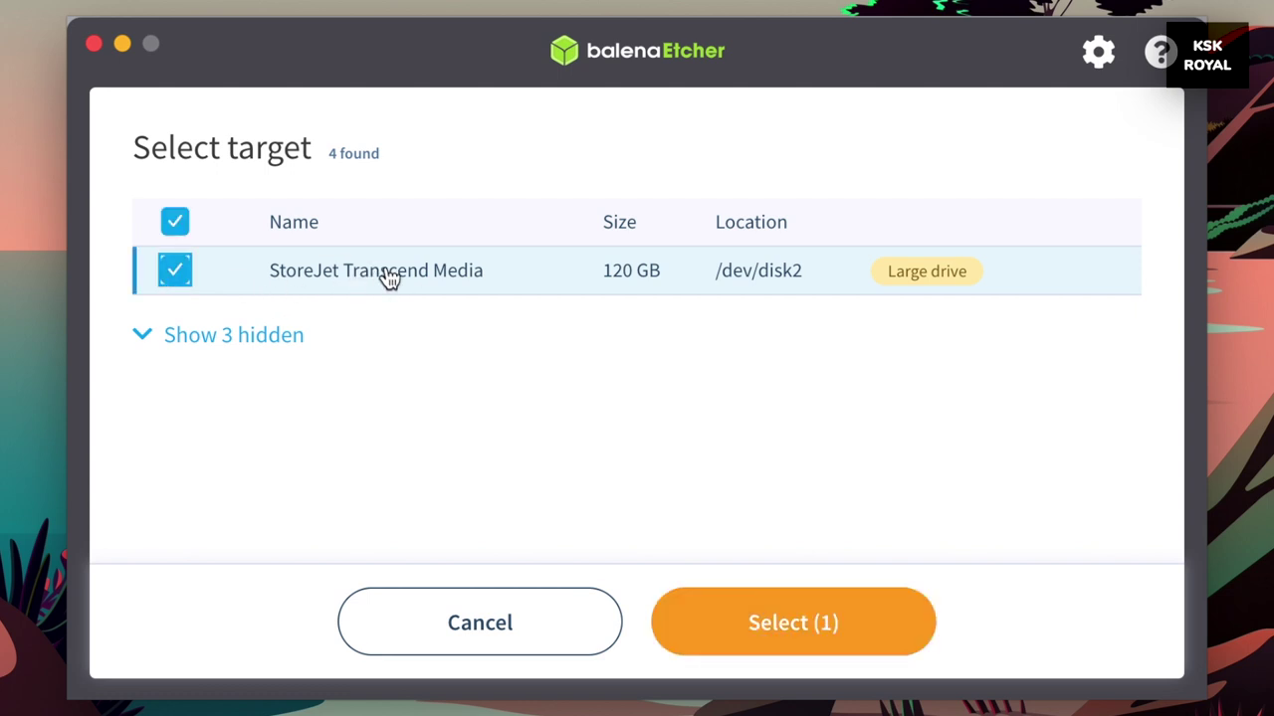
{"action": "left_click", "coordinate": [802, 631]}
{"action": "left_click", "coordinate": [1008, 382]}
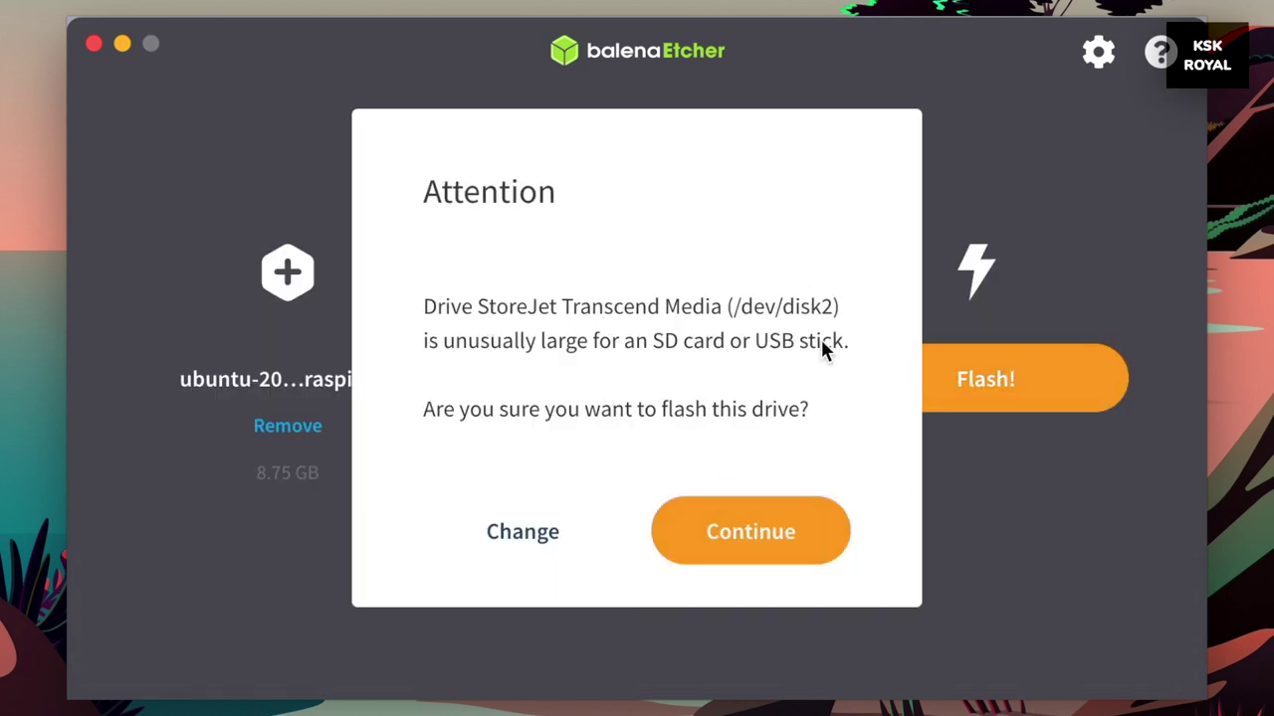
{"action": "left_click", "coordinate": [759, 535]}
Enter the administrator password so the Ubuntu image writes through to Flash Complete
{"action": "type", "text": "••"}
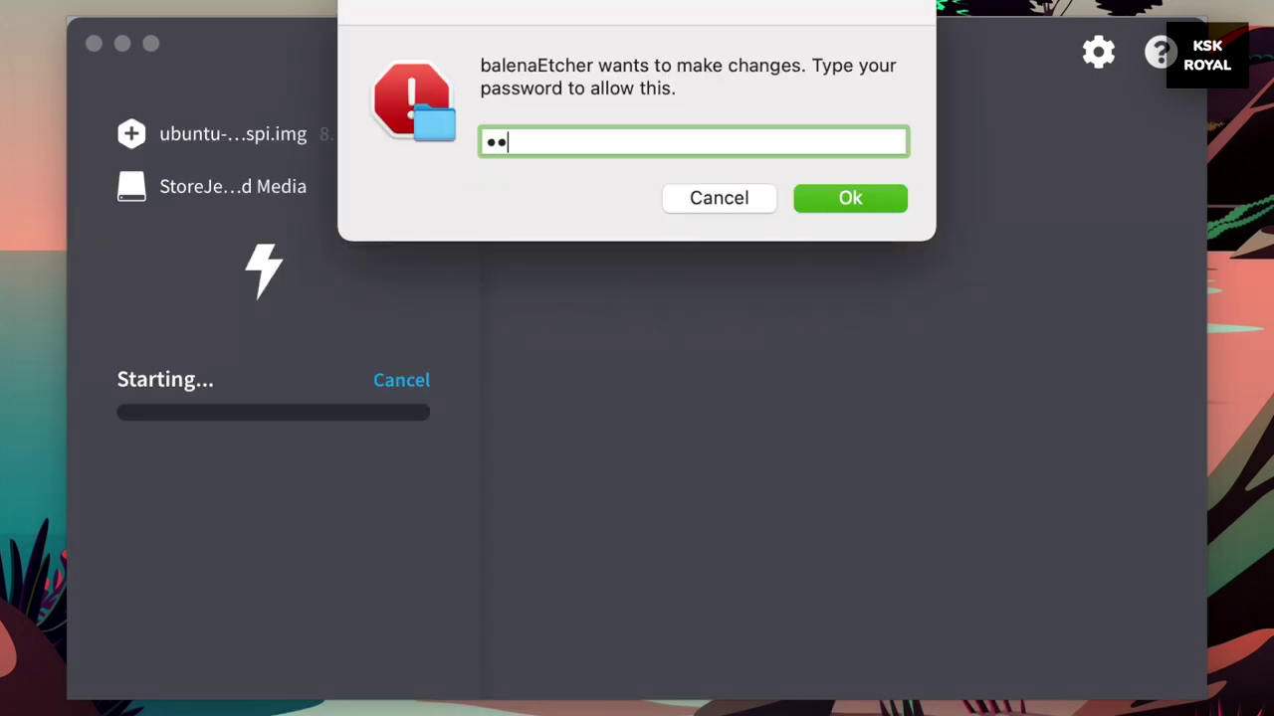
{"action": "type", "text": "••"}
{"action": "key", "text": "Return"}
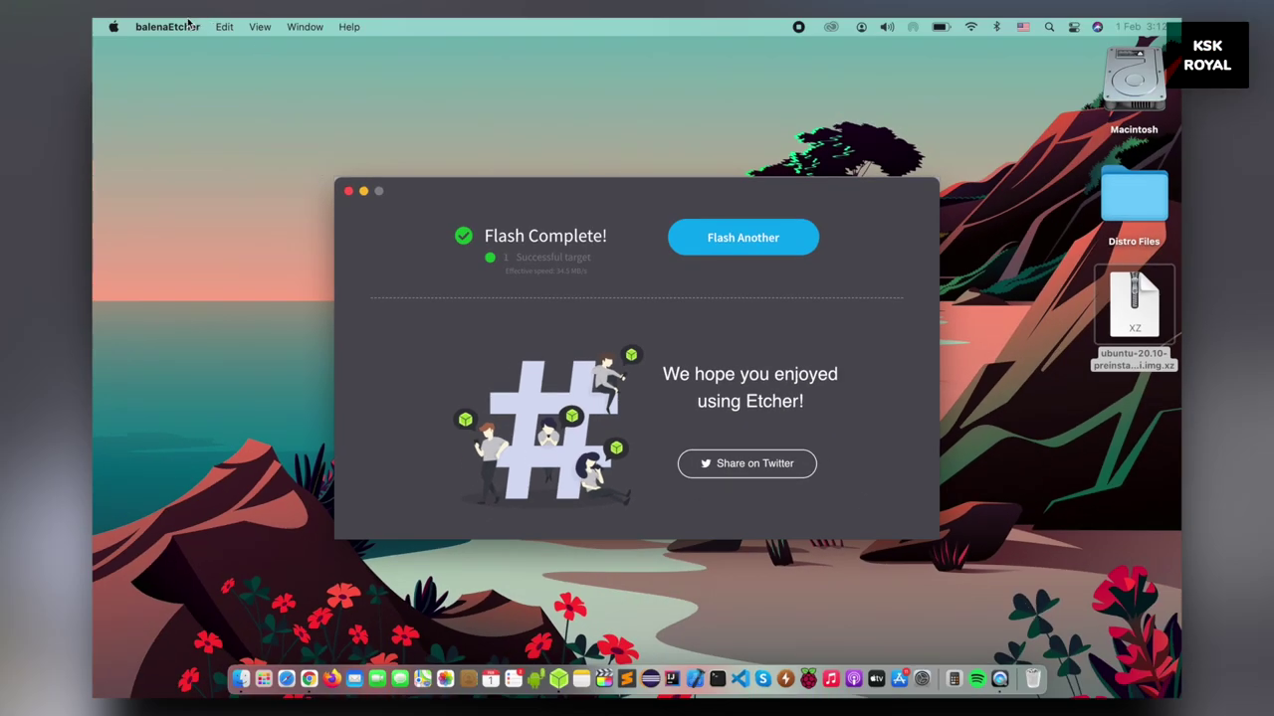
Quit balenaEtcher, open the system-boot drive from the desktop and select its config.txt
{"action": "left_click", "coordinate": [188, 24]}
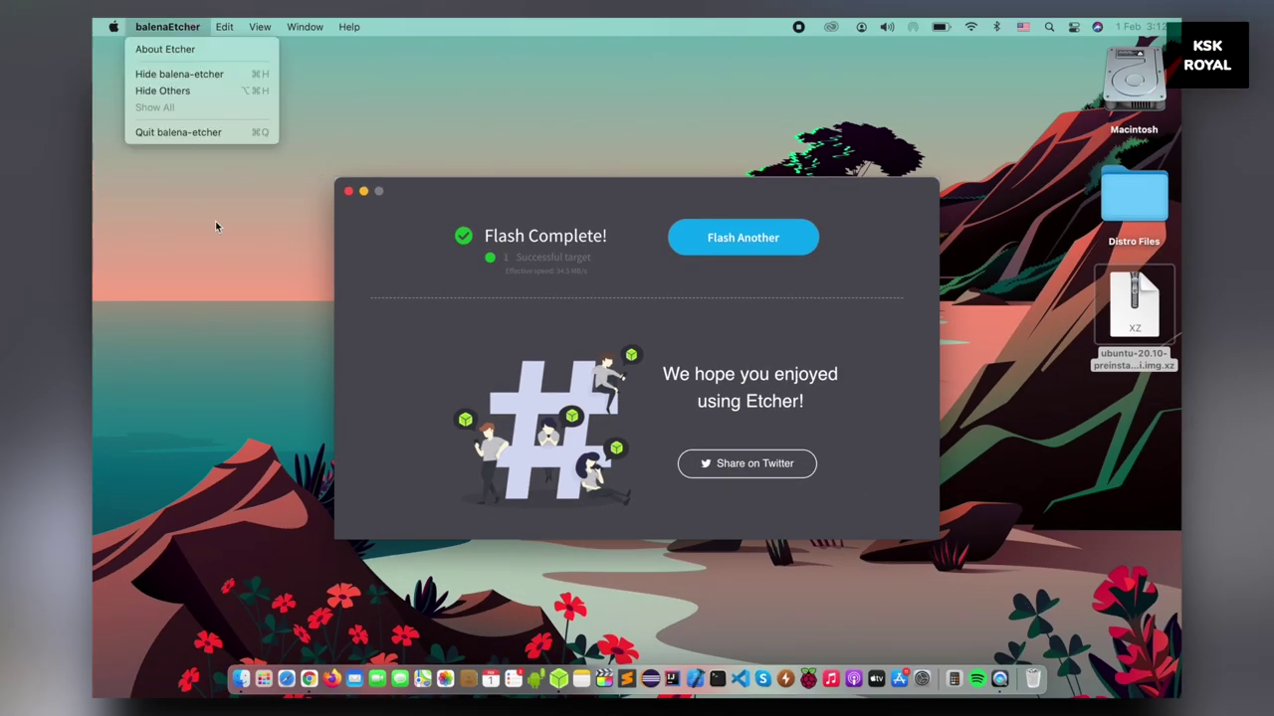
{"action": "left_click", "coordinate": [234, 134]}
{"action": "left_click", "coordinate": [374, 379]}
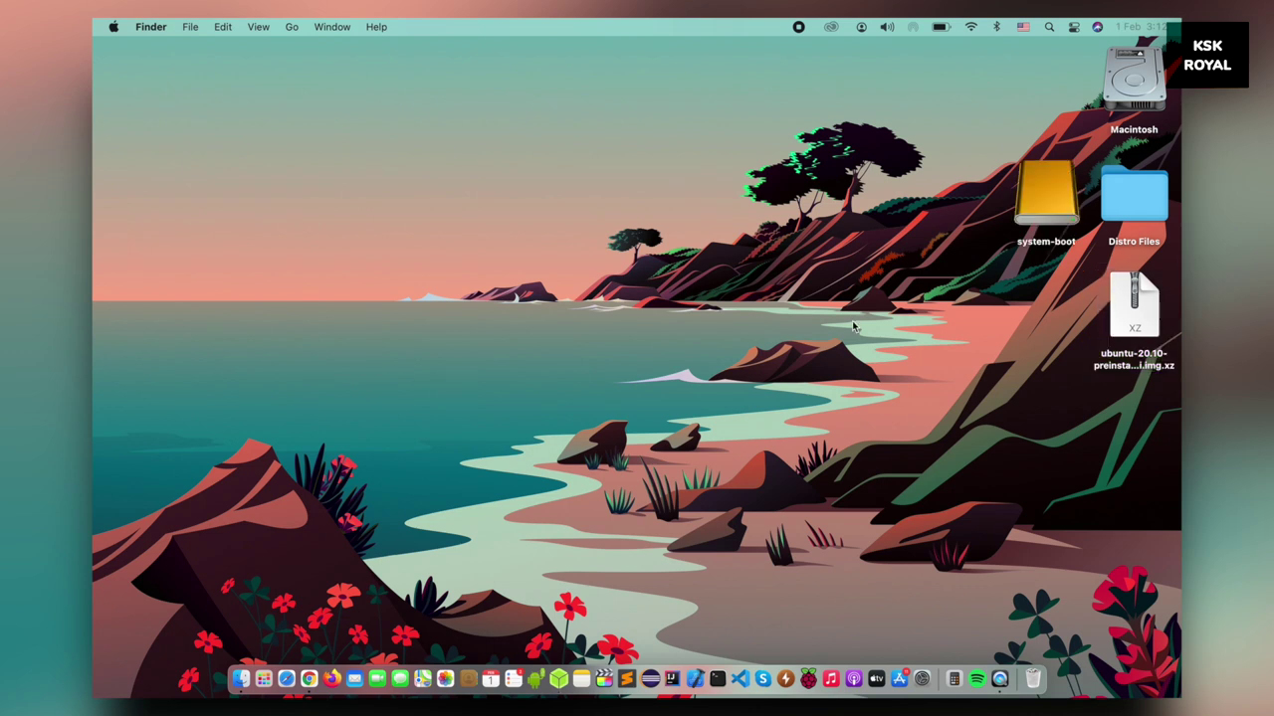
{"action": "left_click", "coordinate": [1046, 212]}
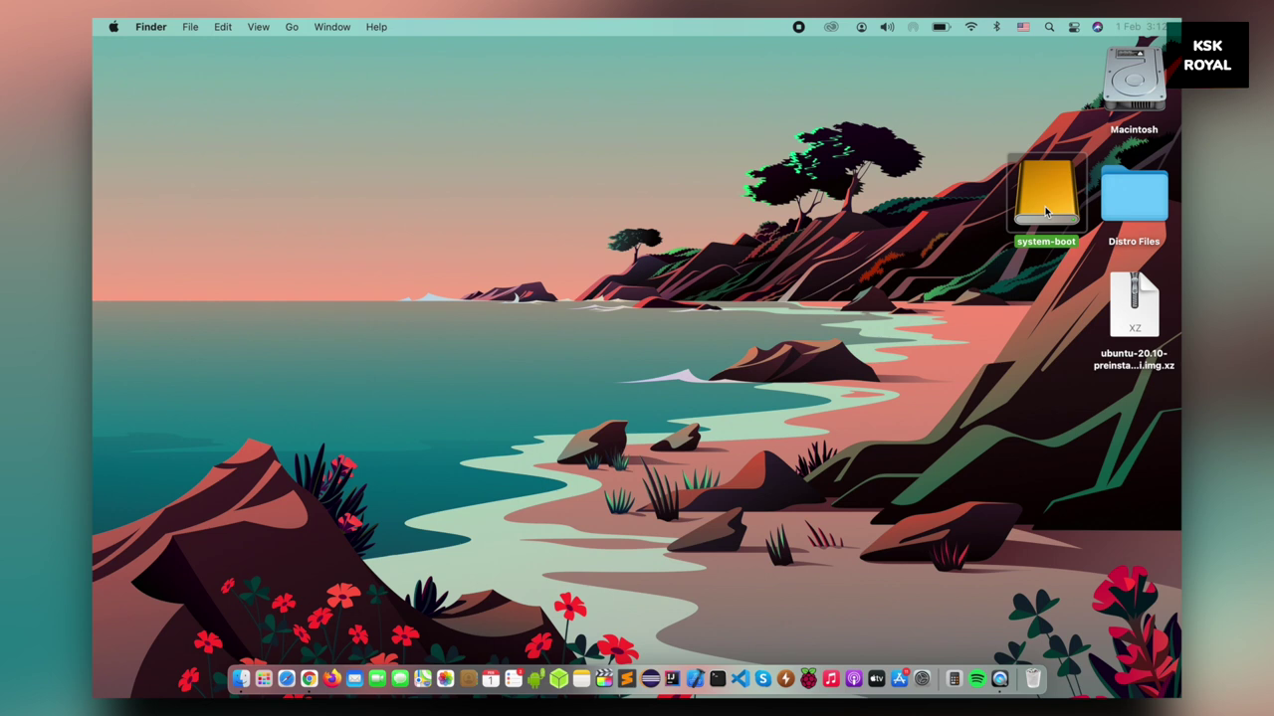
{"action": "double_click", "coordinate": [1045, 211]}
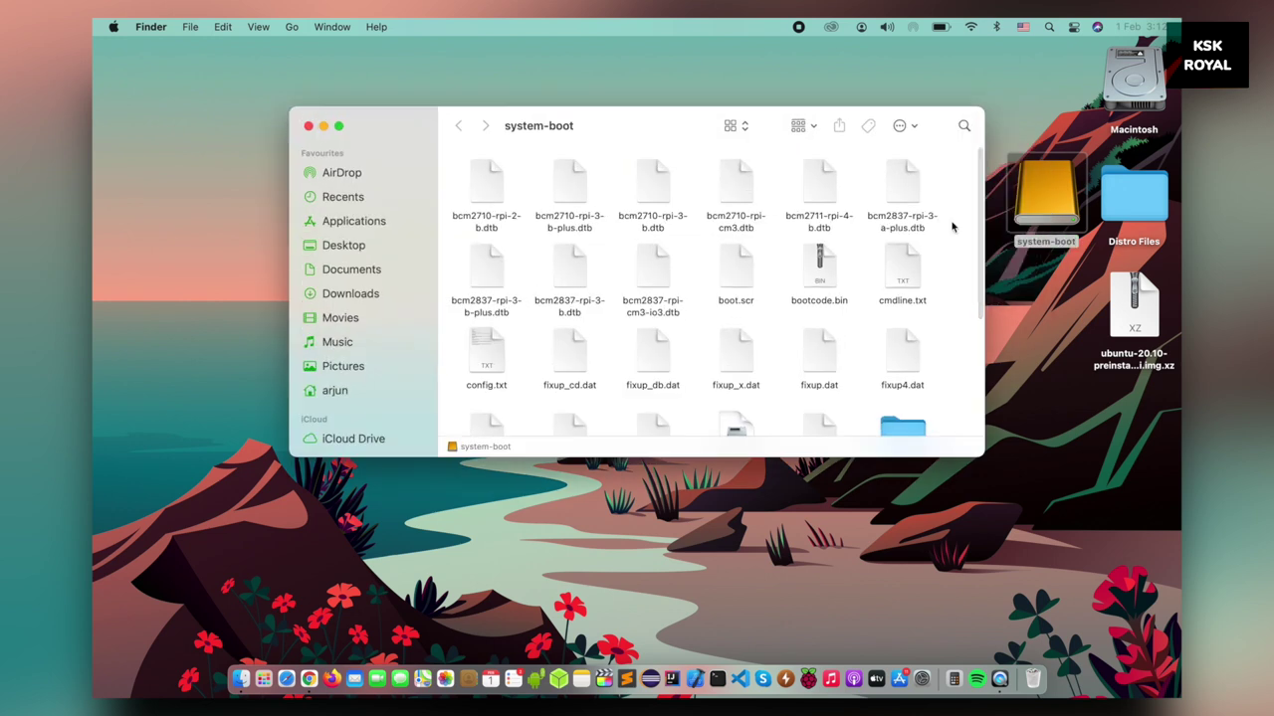
{"action": "scroll", "coordinate": [750, 287], "scroll_direction": "down", "scroll_amount": 2}
{"action": "scroll", "coordinate": [749, 287], "scroll_direction": "down", "scroll_amount": 1}
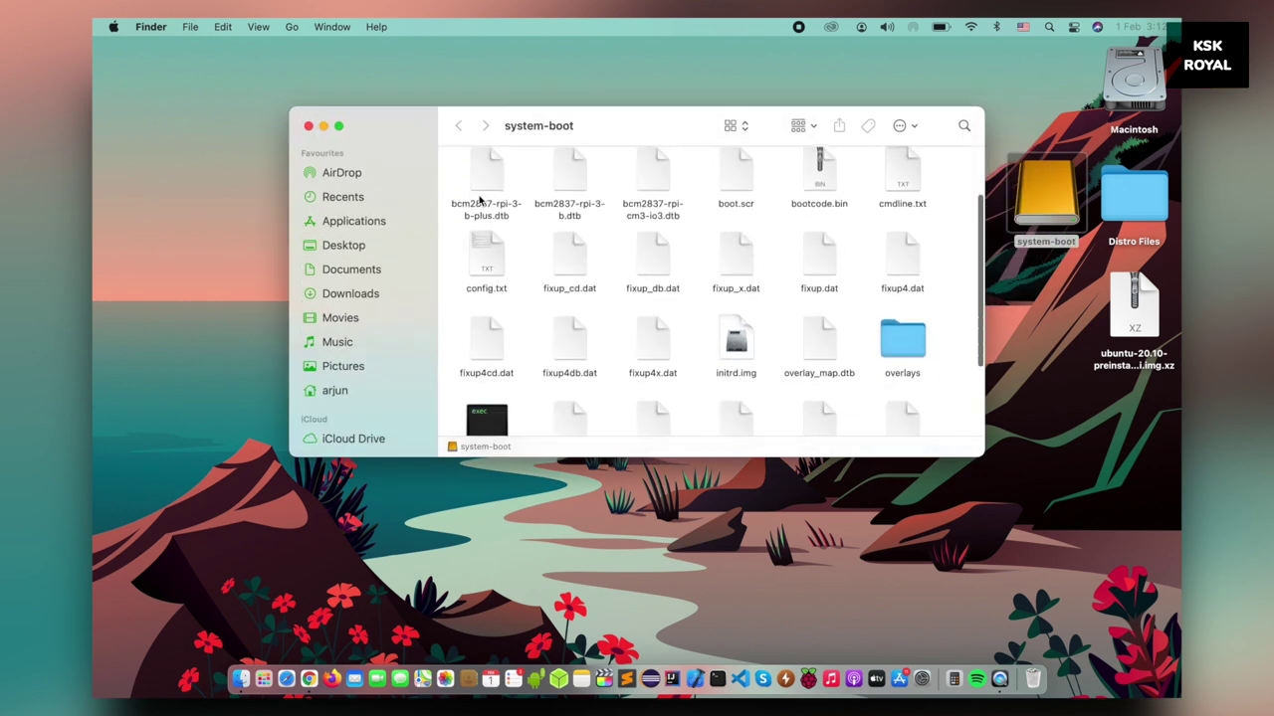
{"action": "left_click", "coordinate": [484, 258]}
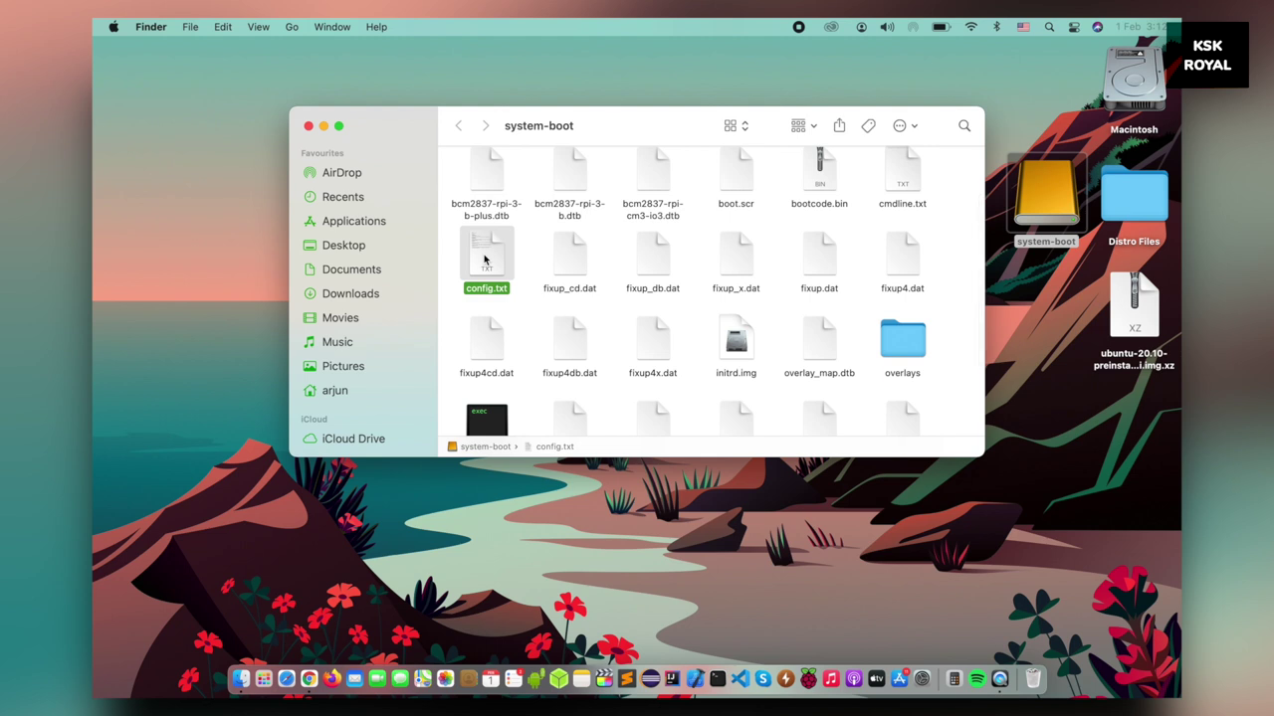
Open config.txt in TextEdit and add blank lines after its last entry
{"action": "double_click", "coordinate": [485, 258]}
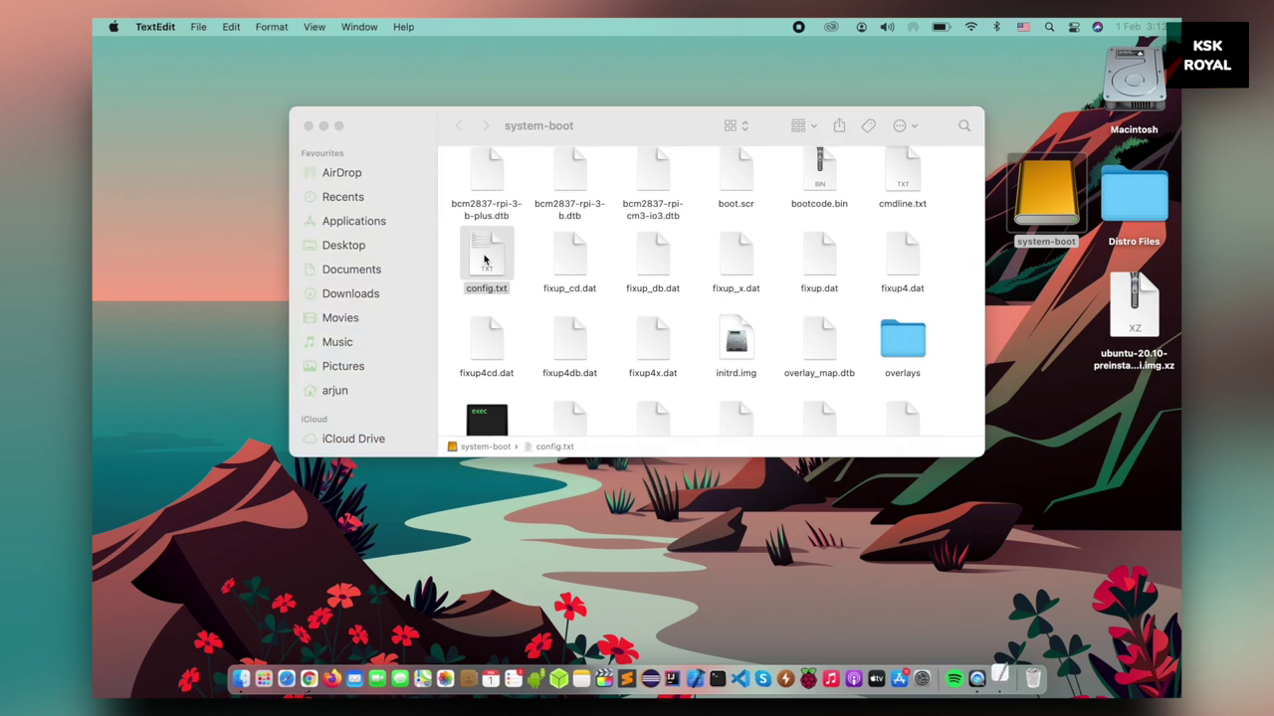
{"action": "left_click_drag", "start_coordinate": [641, 79], "coordinate": [779, 147]}
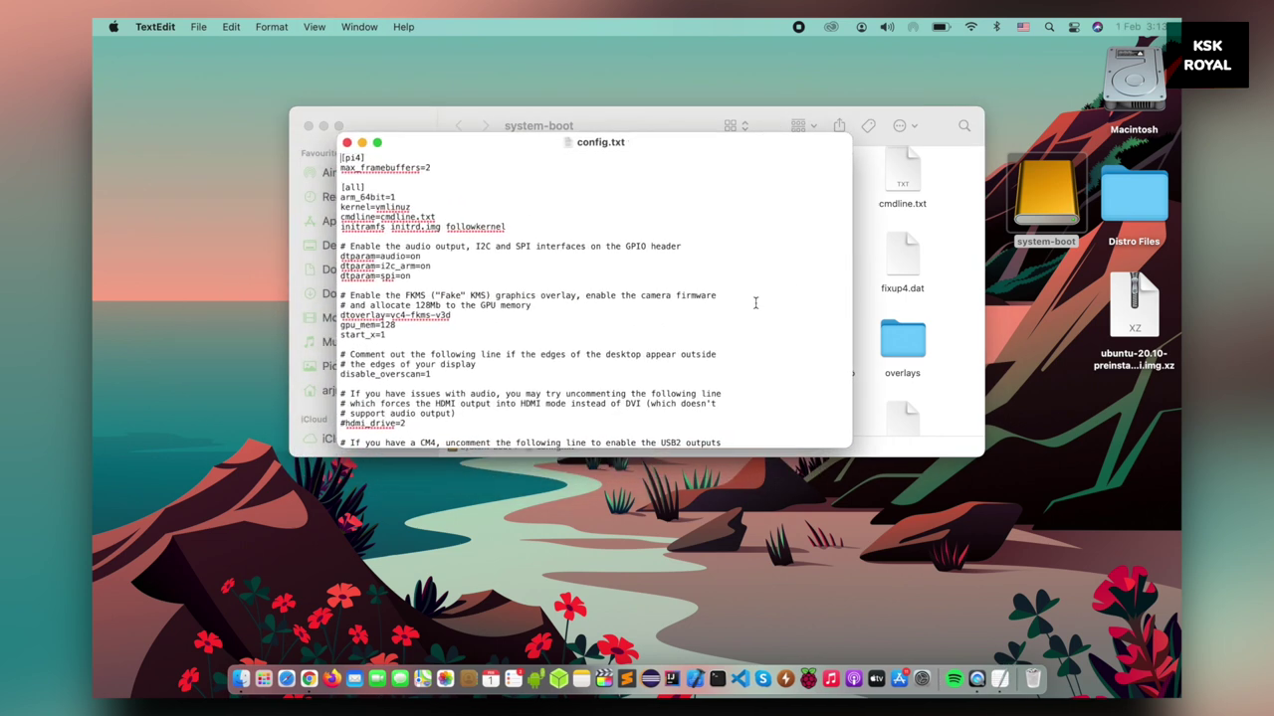
{"action": "scroll", "coordinate": [755, 302], "scroll_direction": "down", "scroll_amount": 5}
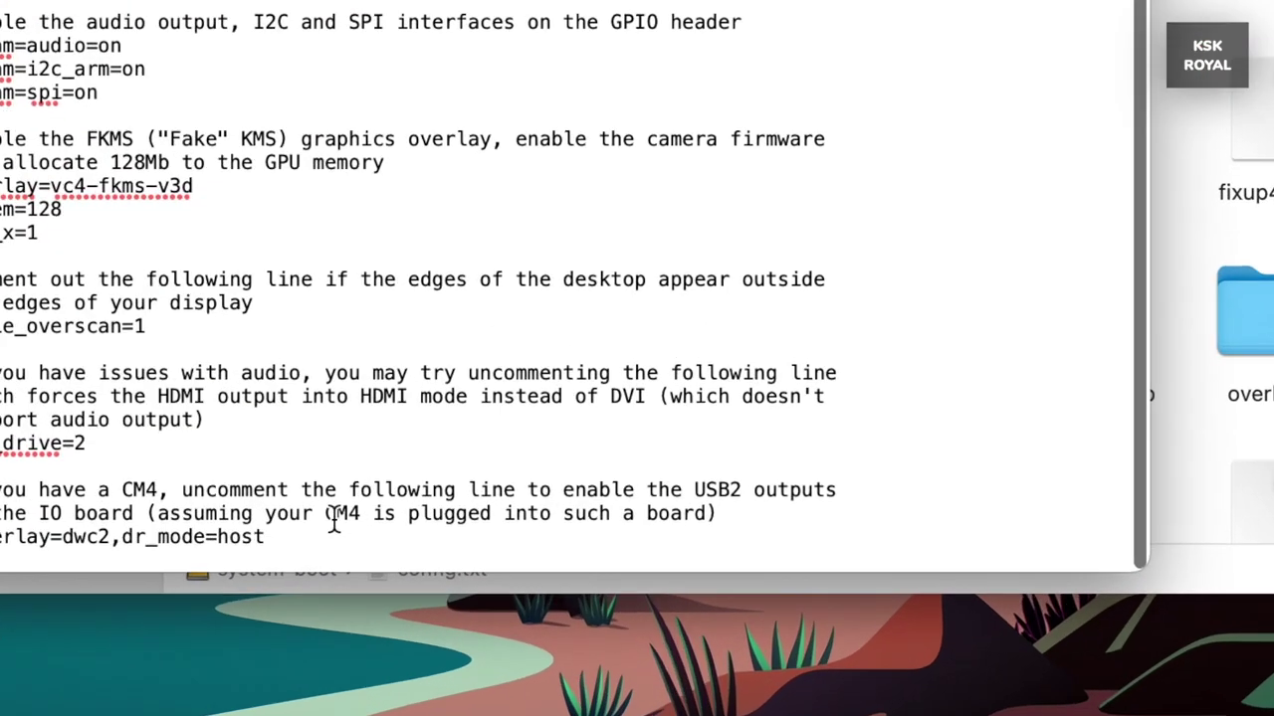
{"action": "left_click", "coordinate": [495, 436]}
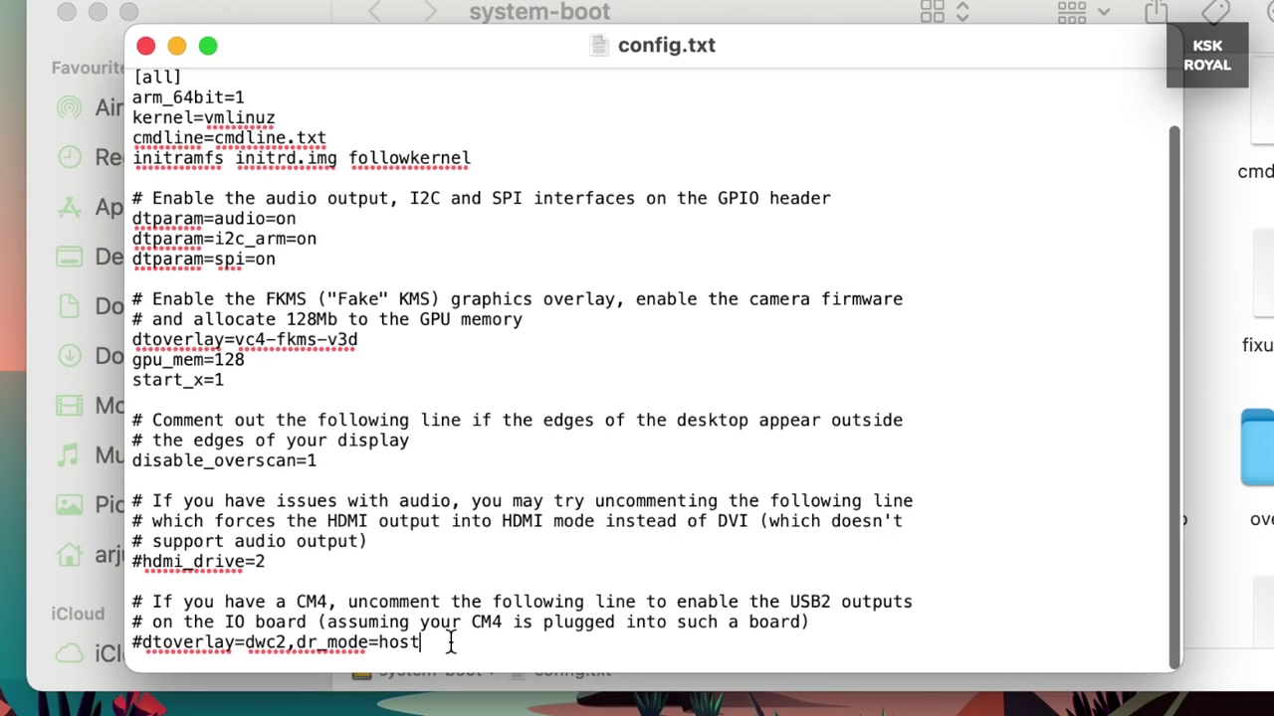
{"action": "key", "text": "Return"}
{"action": "key", "text": "Return"}
{"action": "key", "text": "Return"}
{"action": "key", "text": "Return"}
{"action": "key", "text": "Return"}
{"action": "key", "text": "Return"}
{"action": "key", "text": "Return"}
{"action": "key", "text": "Return"}
{"action": "key", "text": "Return"}
{"action": "key", "text": "Return"}
{"action": "key", "text": "Return"}
{"action": "key", "text": "Return"}
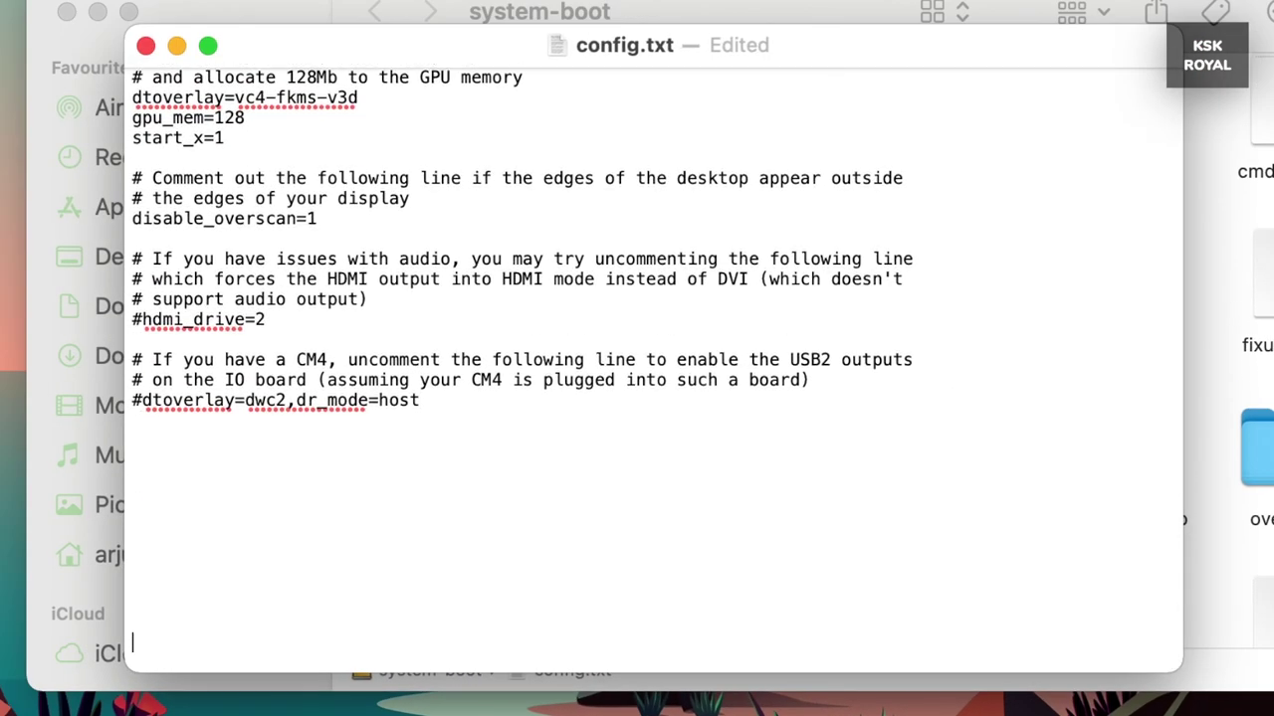
{"action": "key", "text": "Return"}
{"action": "key", "text": "Return"}
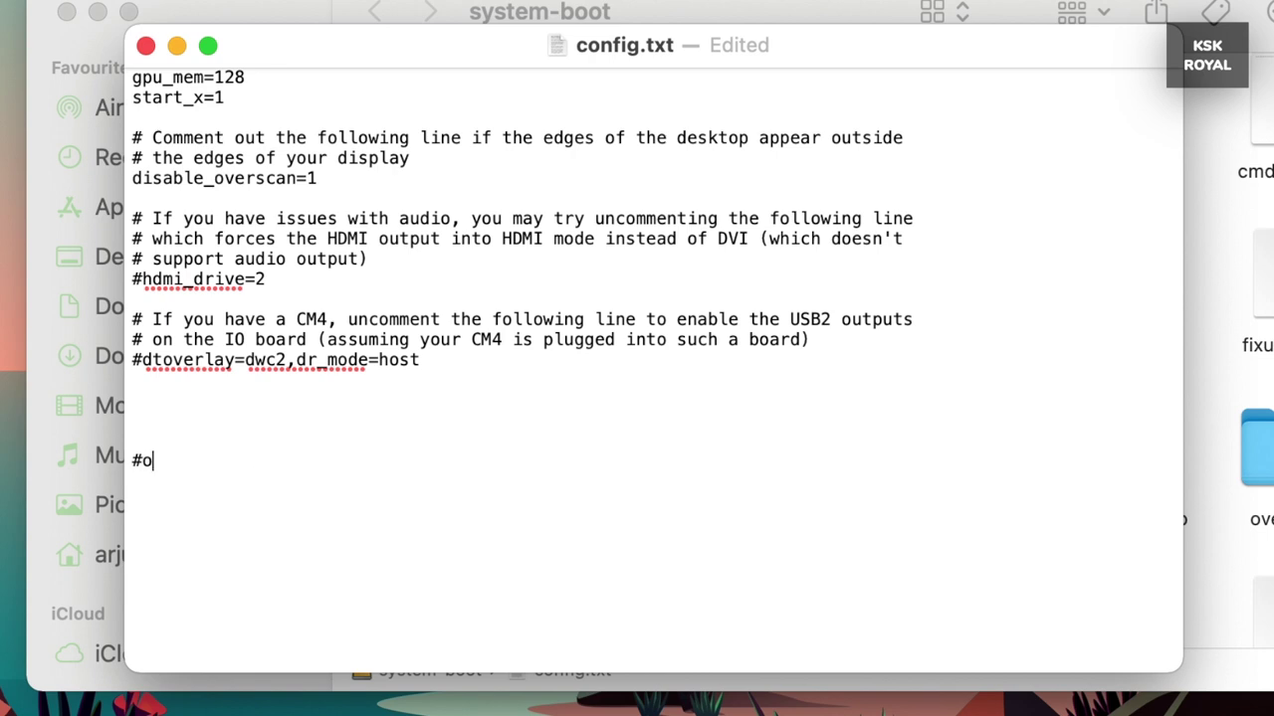
Add the overclocking Pi4 block with arm_freq=2257, gpu_freq=750 and over_voltage=8, then save
{"action": "type", "text": "verclocking "}
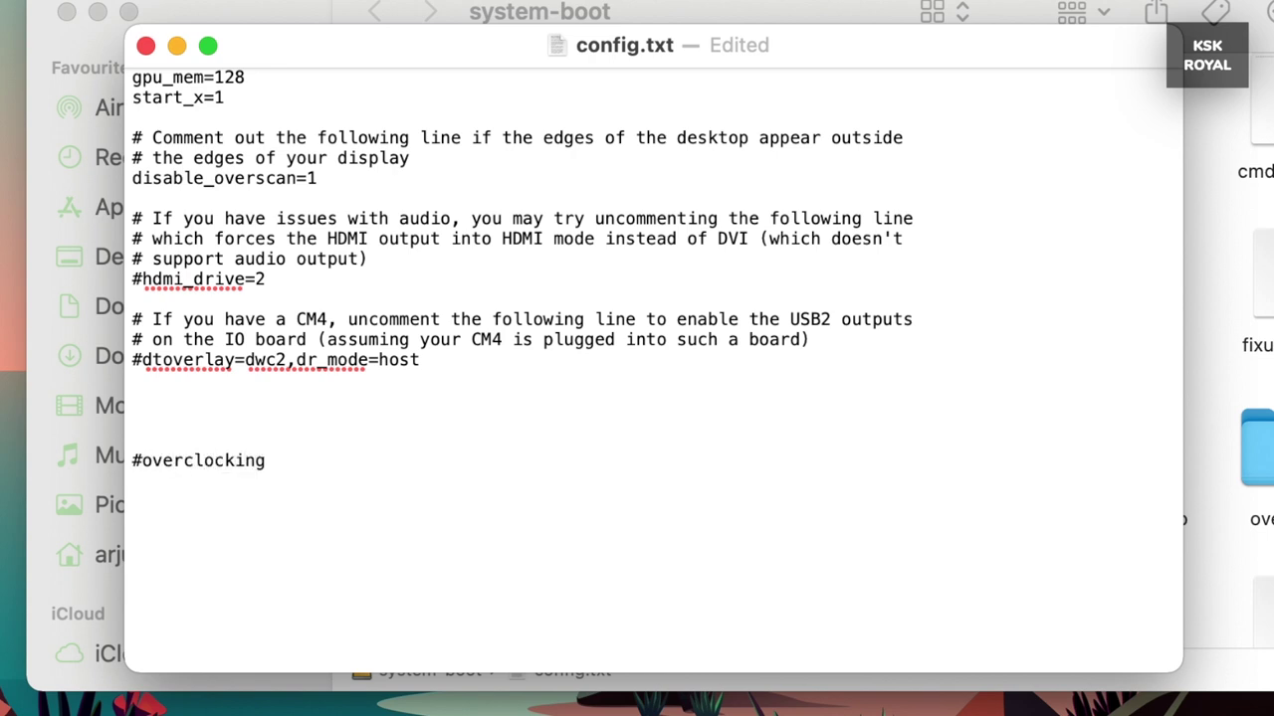
{"action": "type", "text": "Pi4"}
{"action": "key", "text": "Return"}
{"action": "key", "text": "Return"}
{"action": "type", "text": "arm"}
{"action": "key", "text": "Return"}
{"action": "key", "text": "BackSpace"}
{"action": "type", "text": "_freq="}
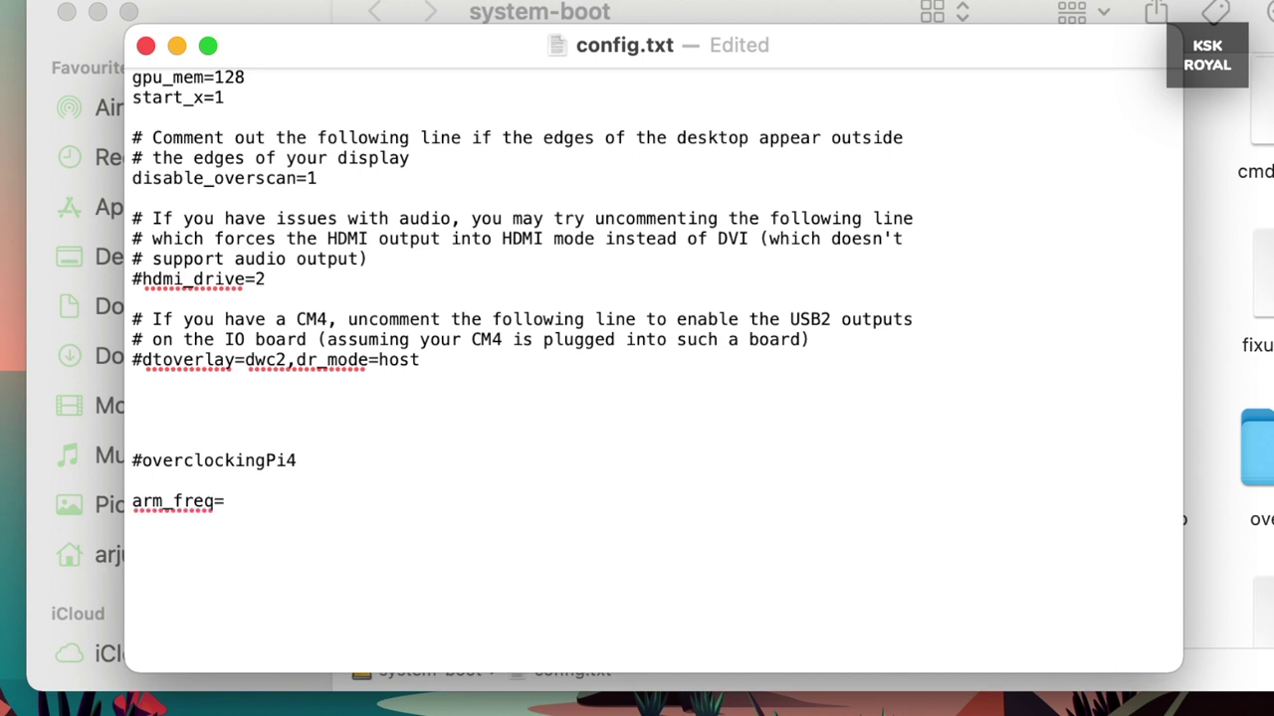
{"action": "type", "text": "2257"}
{"action": "key", "text": "Return"}
{"action": "type", "text": "gpu_f"}
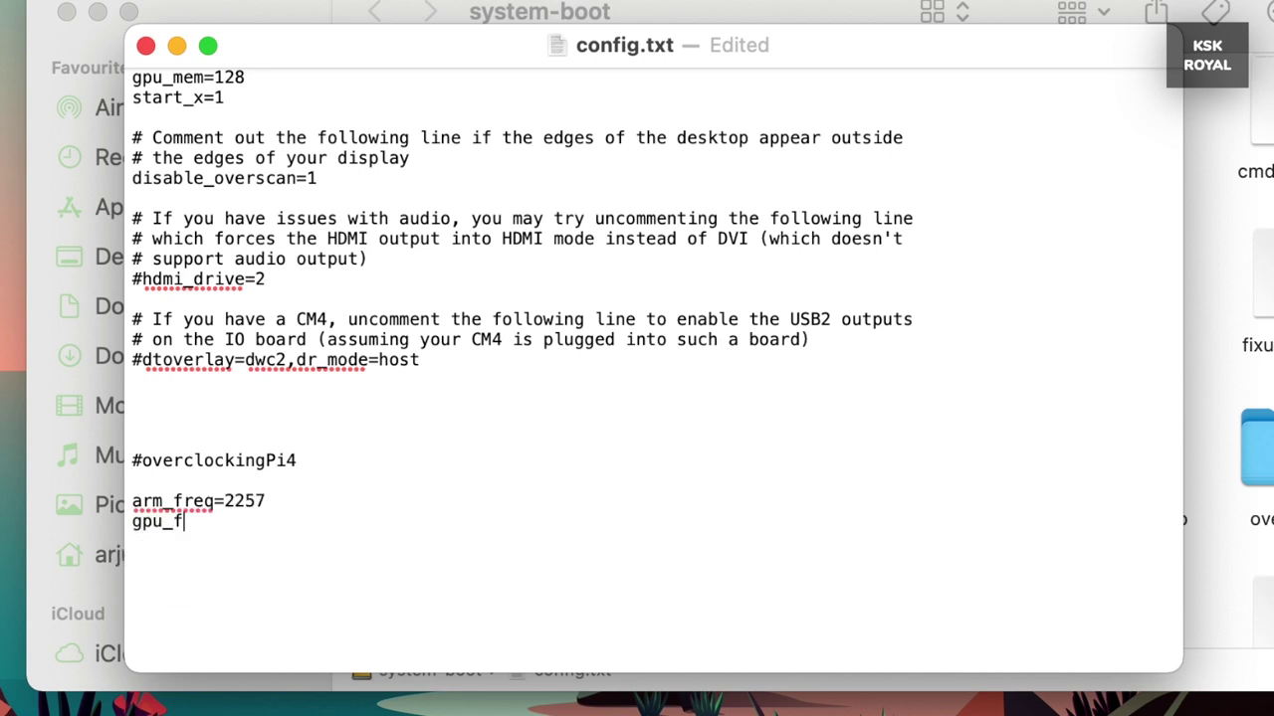
{"action": "type", "text": "req=750"}
{"action": "key", "text": "Return"}
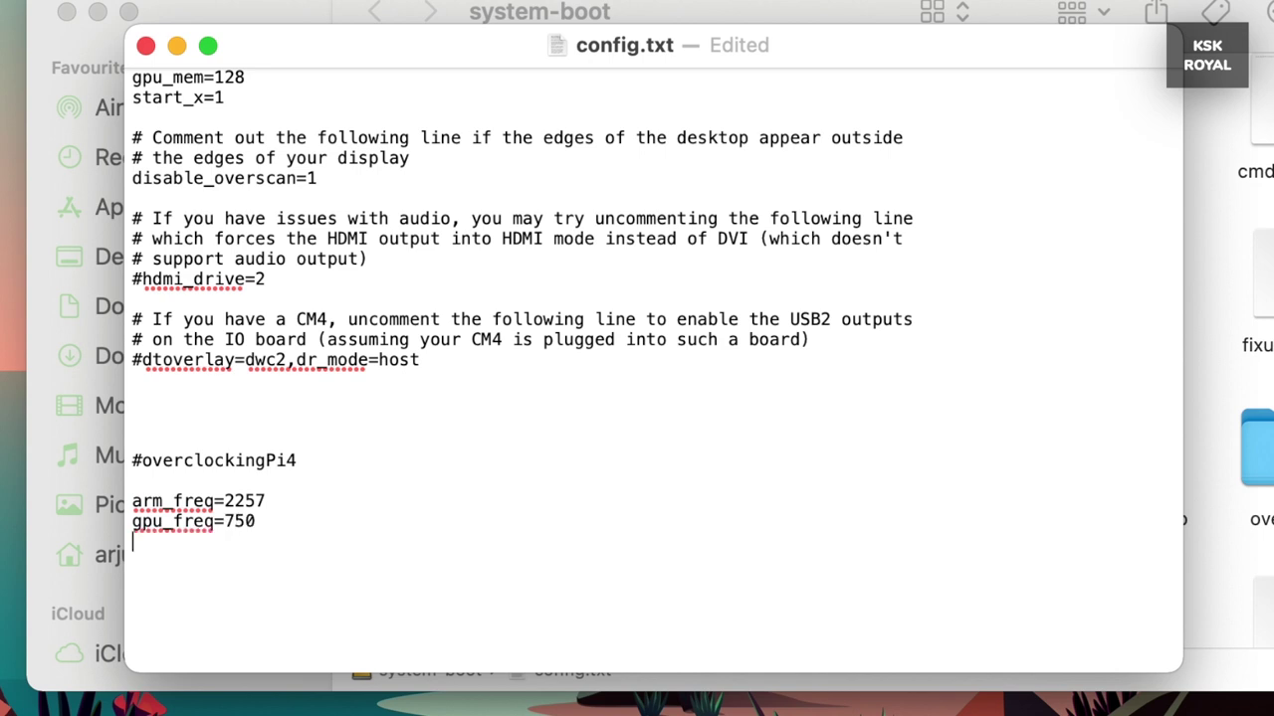
{"action": "type", "text": "over_voltage"}
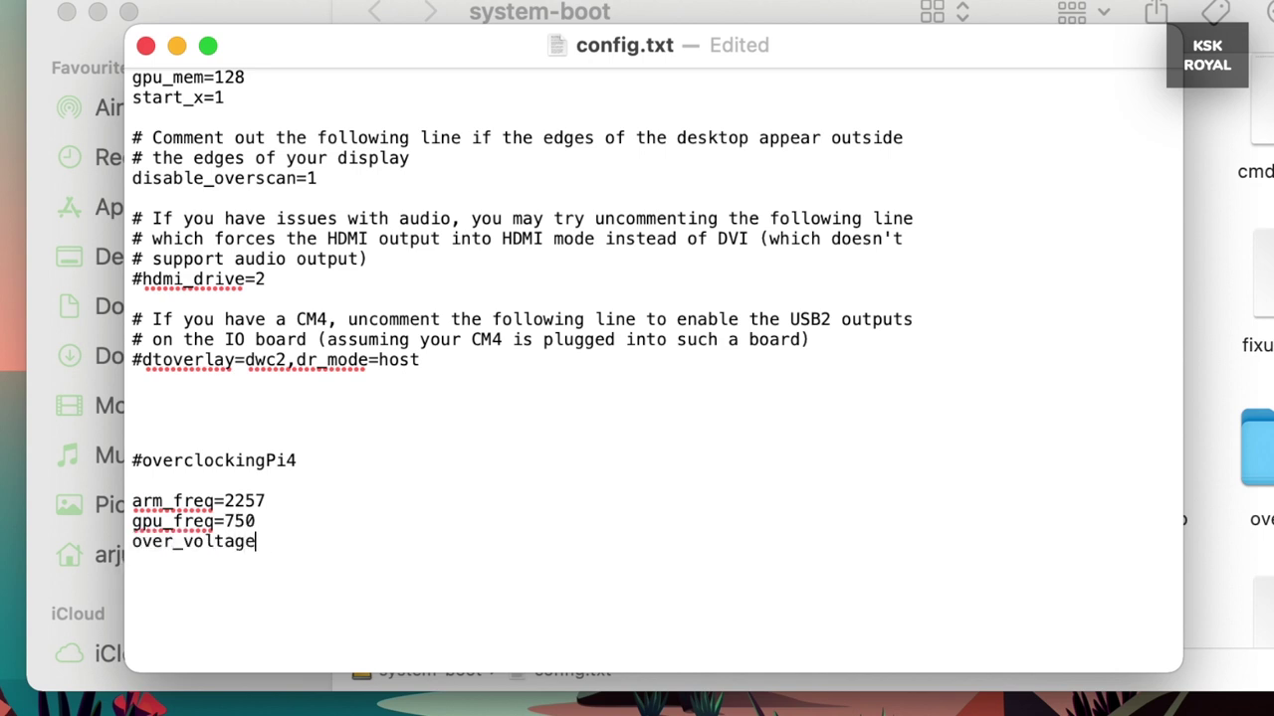
{"action": "type", "text": "=8"}
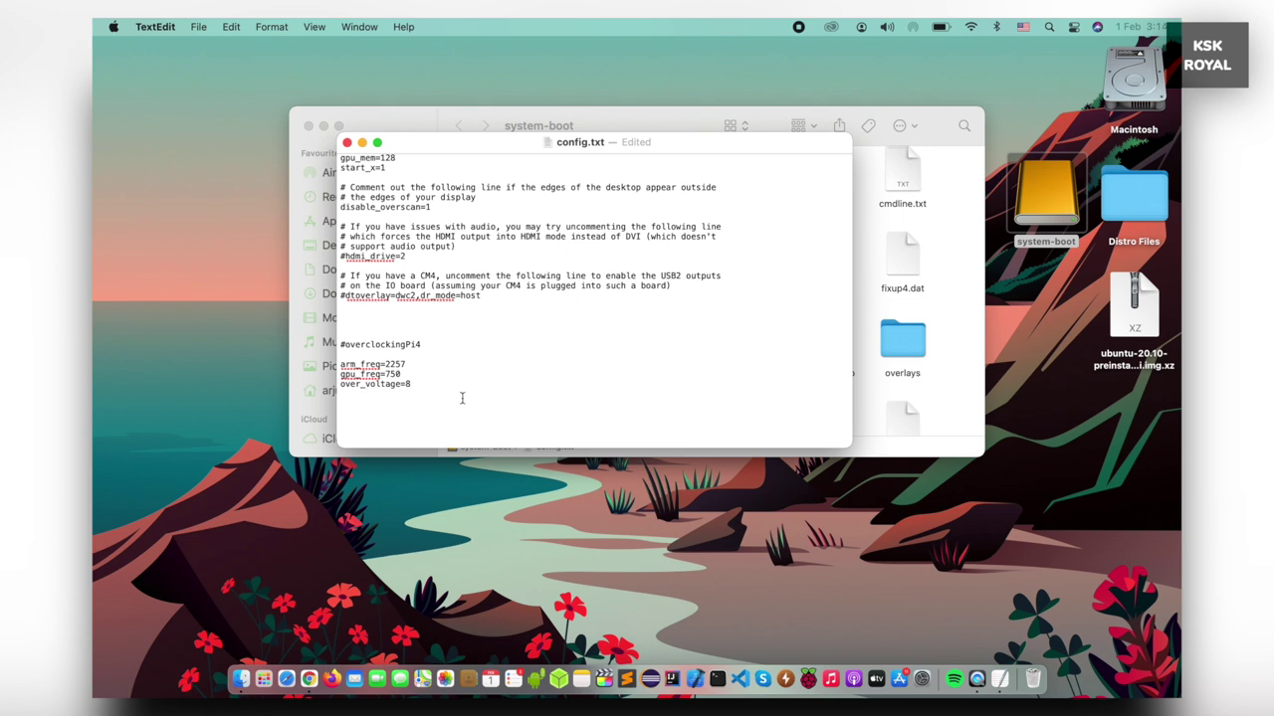
{"action": "key", "text": "super+s"}
Close the TextEdit and Finder windows, then eject system-boot via its right-click menu
{"action": "left_click", "coordinate": [347, 143]}
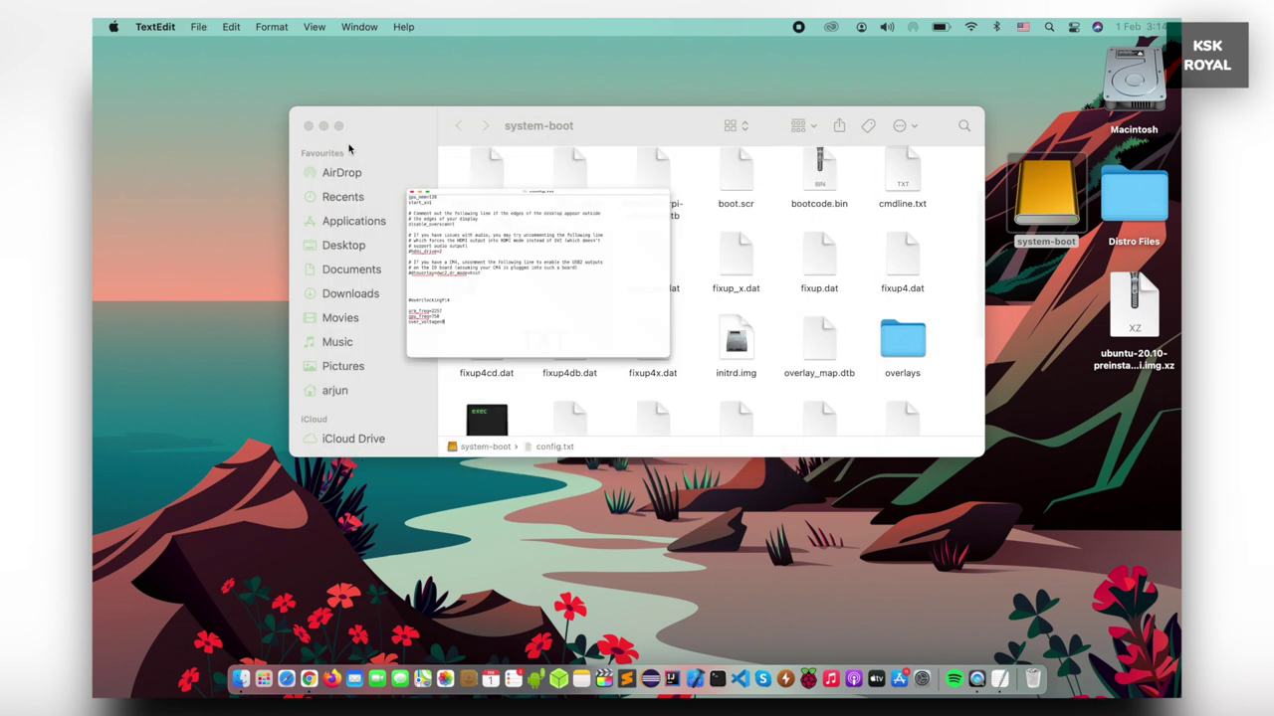
{"action": "left_click", "coordinate": [308, 126]}
{"action": "left_click", "coordinate": [1019, 225]}
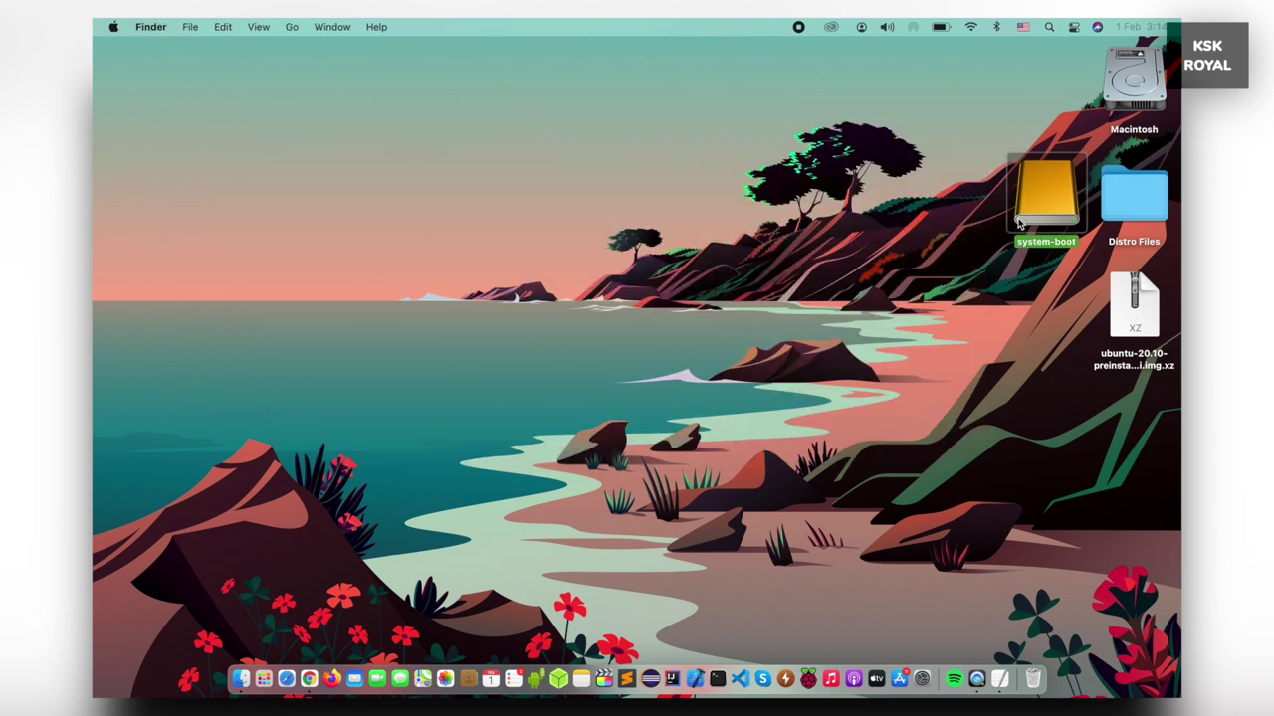
{"action": "right_click", "coordinate": [1031, 199]}
{"action": "left_click", "coordinate": [1007, 229]}
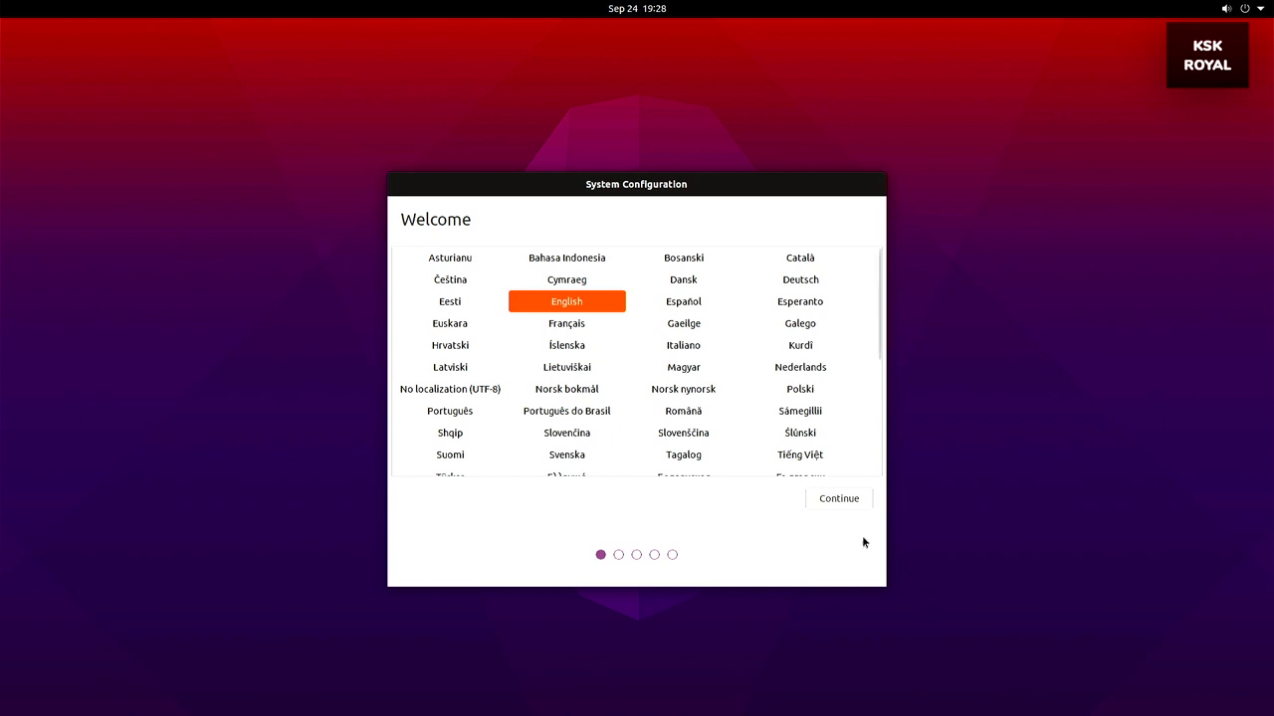
Keep English language and English (US) keyboard, then join the 2.5 GHZ Band Wi-Fi with its password
{"action": "left_click", "coordinate": [839, 500]}
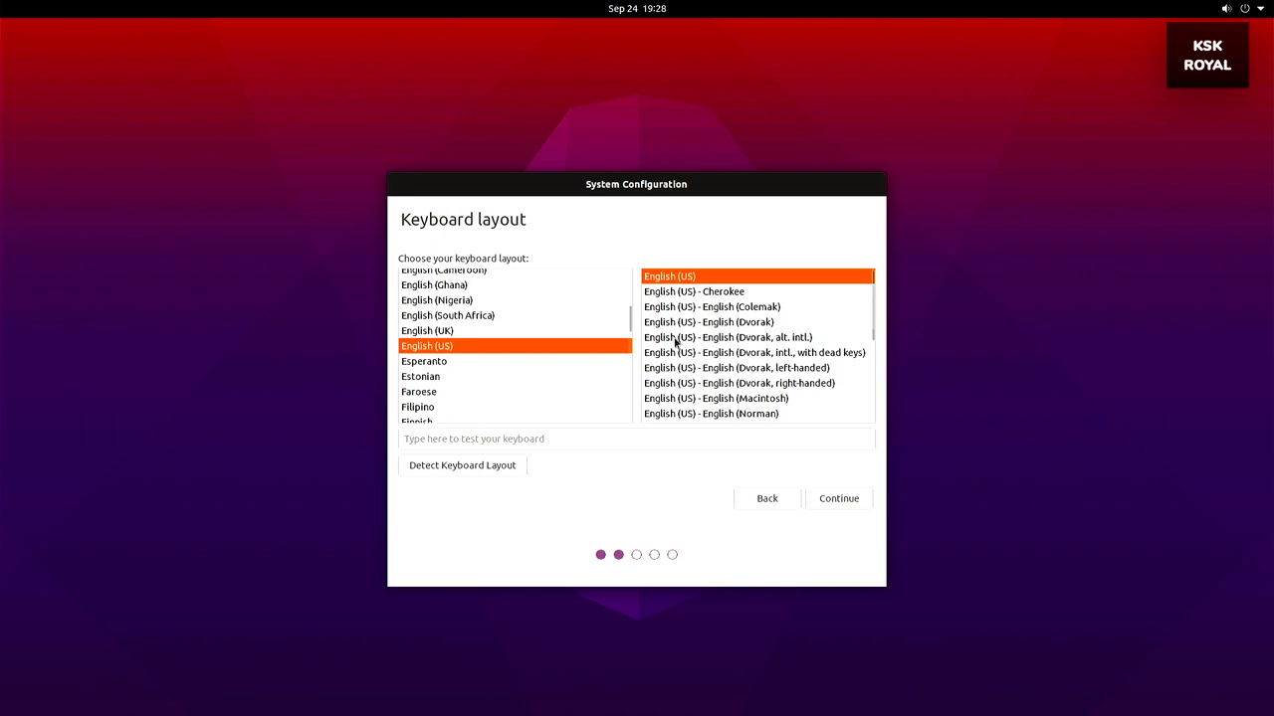
{"action": "left_click", "coordinate": [841, 498]}
{"action": "left_click", "coordinate": [687, 339]}
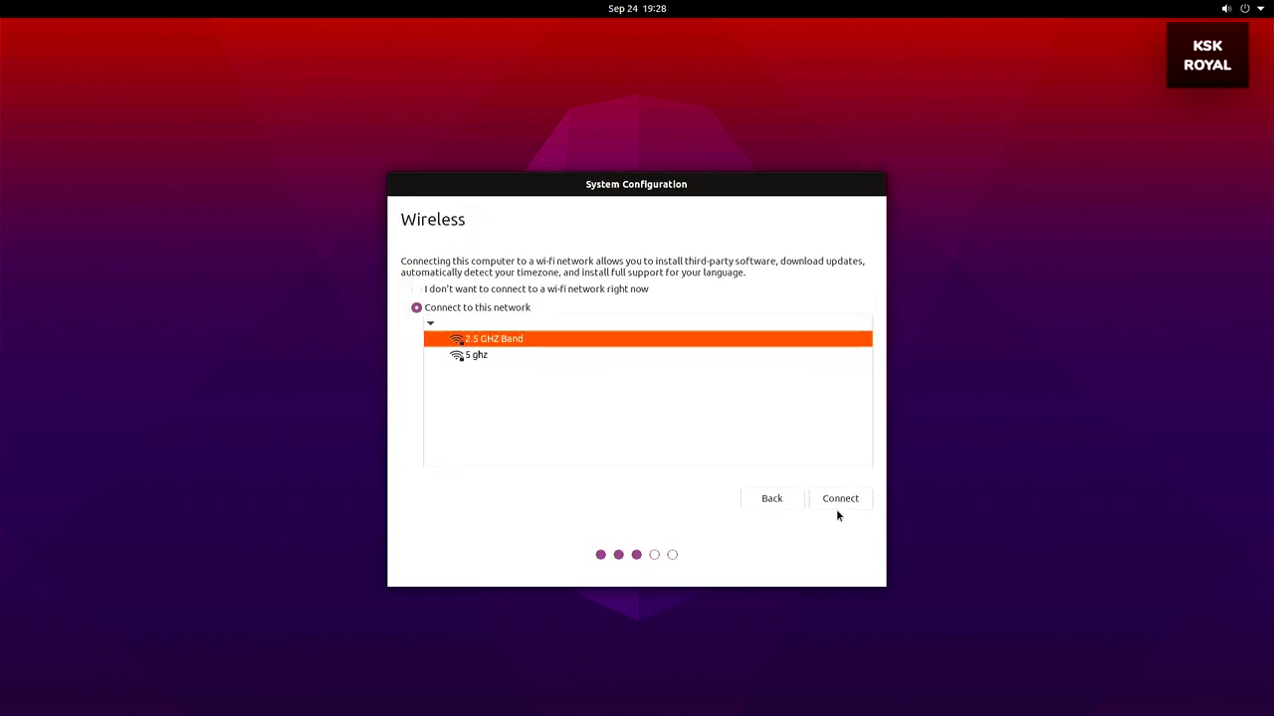
{"action": "left_click", "coordinate": [839, 500]}
{"action": "type", "text": "•••••••"}
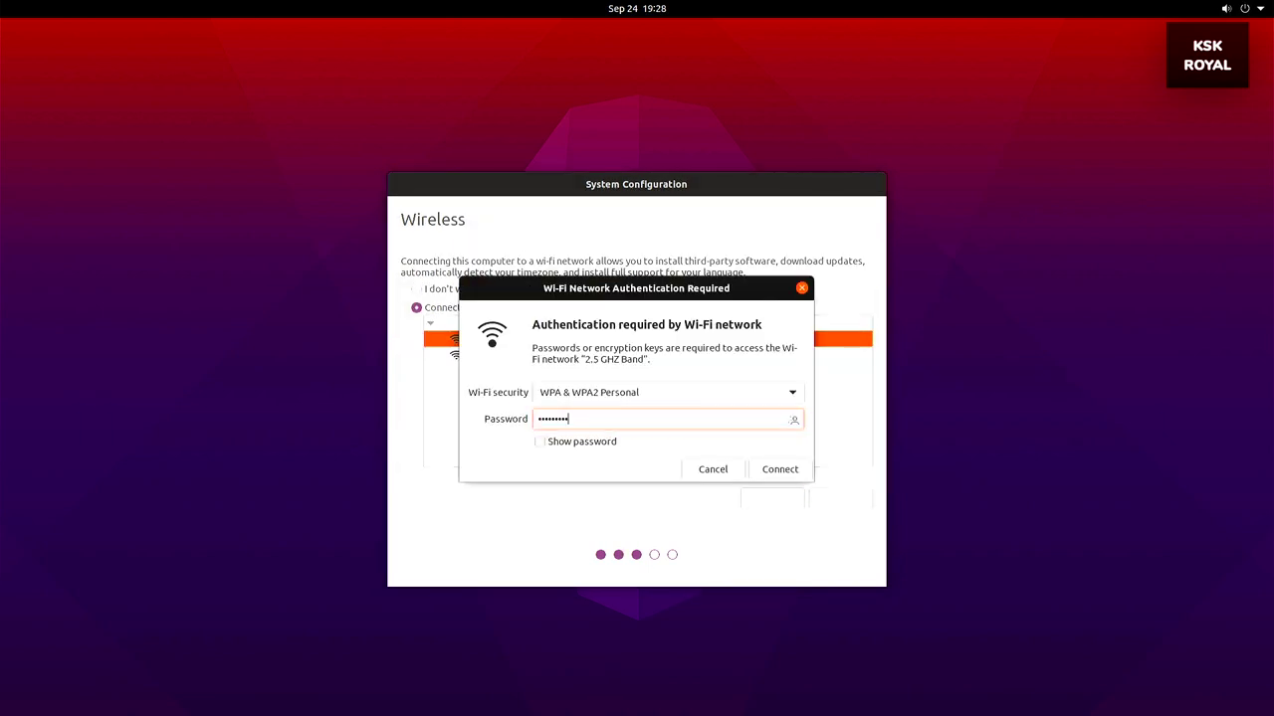
{"action": "left_click", "coordinate": [782, 467]}
Set the location to India on the time zone map
{"action": "left_click", "coordinate": [826, 503]}
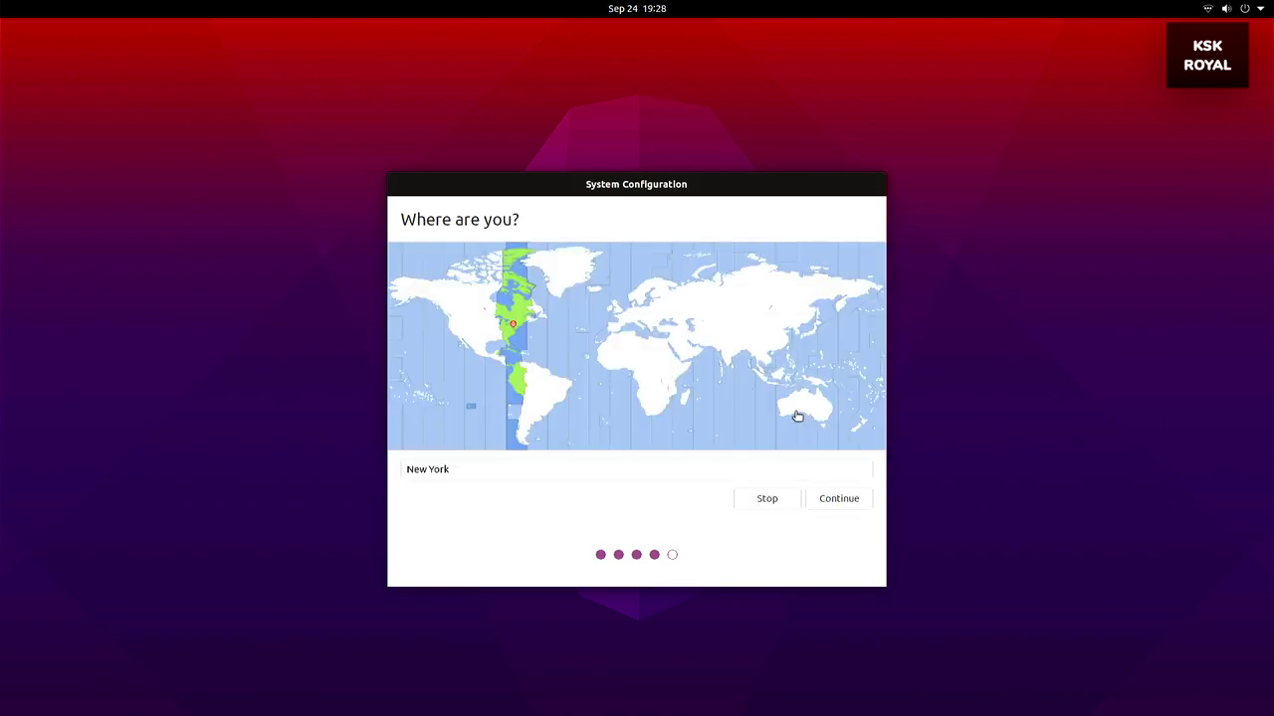
{"action": "left_click", "coordinate": [728, 354]}
{"action": "left_click", "coordinate": [838, 500]}
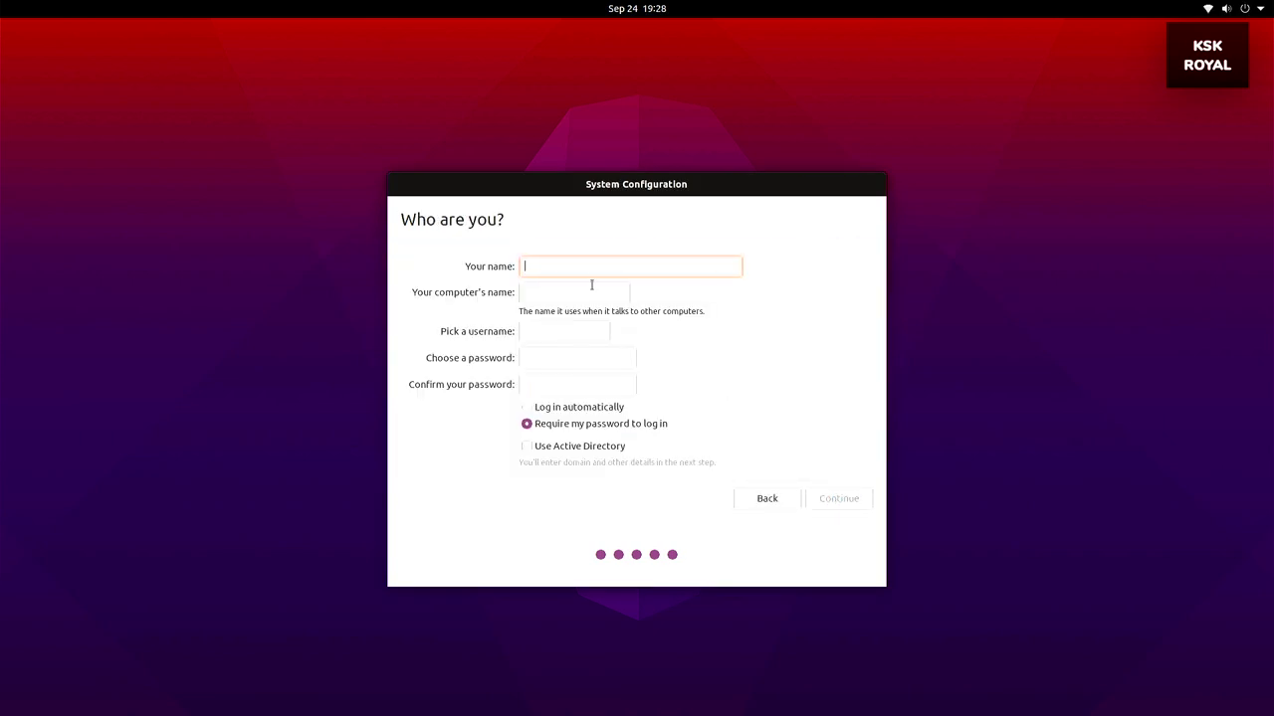
Fill in the user's name and a confirmed password, create the account and show the setup log
{"action": "type", "text": "aRJUN"}
{"action": "key", "text": "Tab"}
{"action": "key", "text": "Tab"}
{"action": "key", "text": "Tab"}
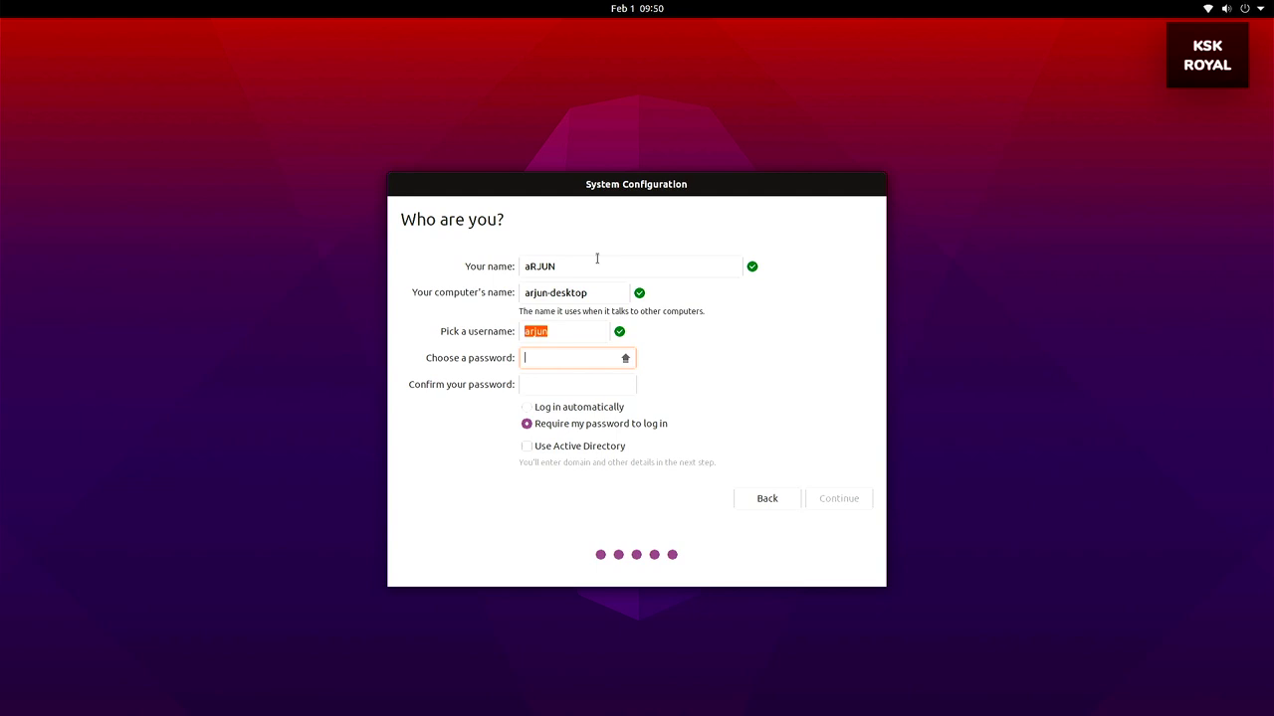
{"action": "key", "text": "Tab"}
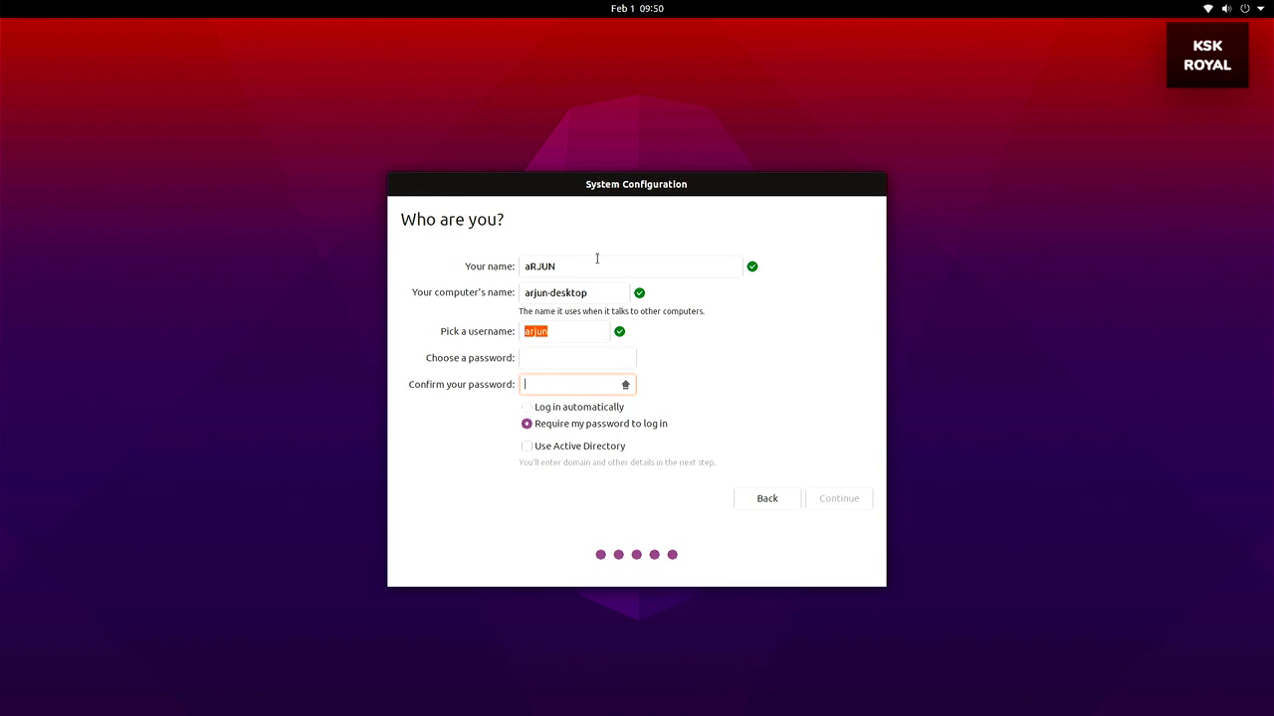
{"action": "key", "text": "shift+Tab"}
{"action": "type", "text": "1234"}
{"action": "key", "text": "Tab"}
{"action": "type", "text": "1234"}
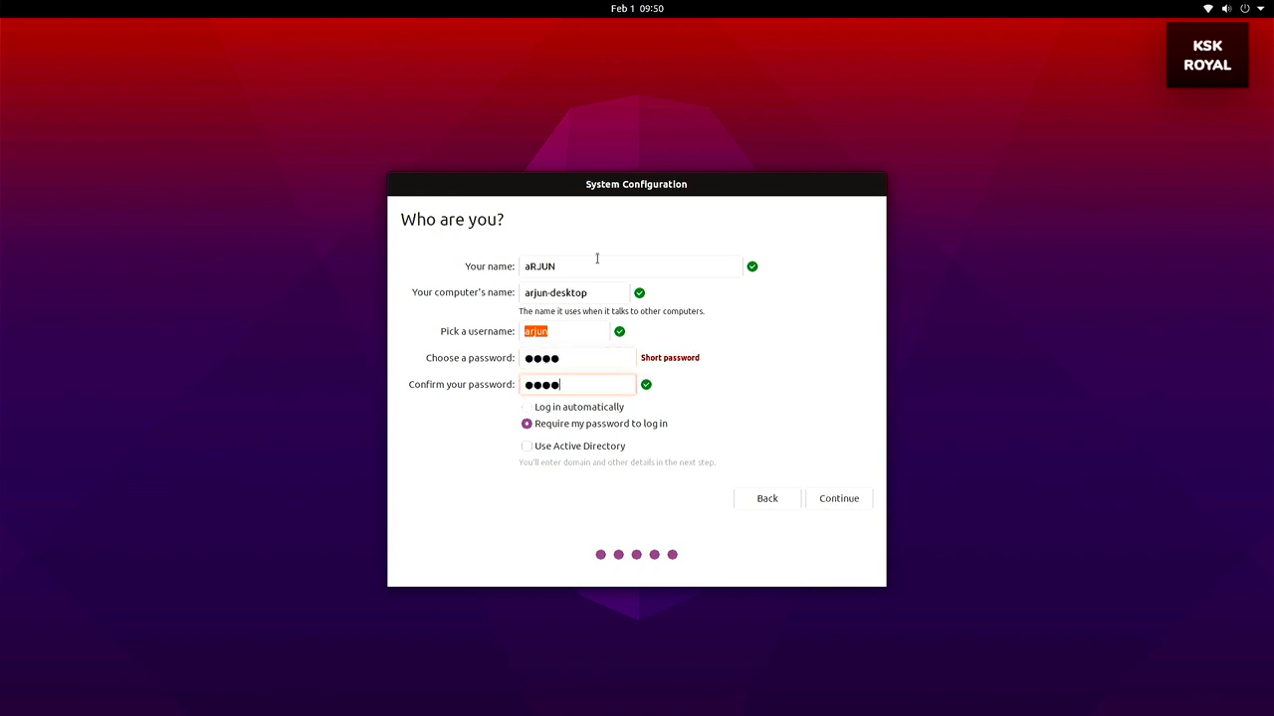
{"action": "left_click", "coordinate": [863, 503]}
{"action": "left_click", "coordinate": [407, 532]}
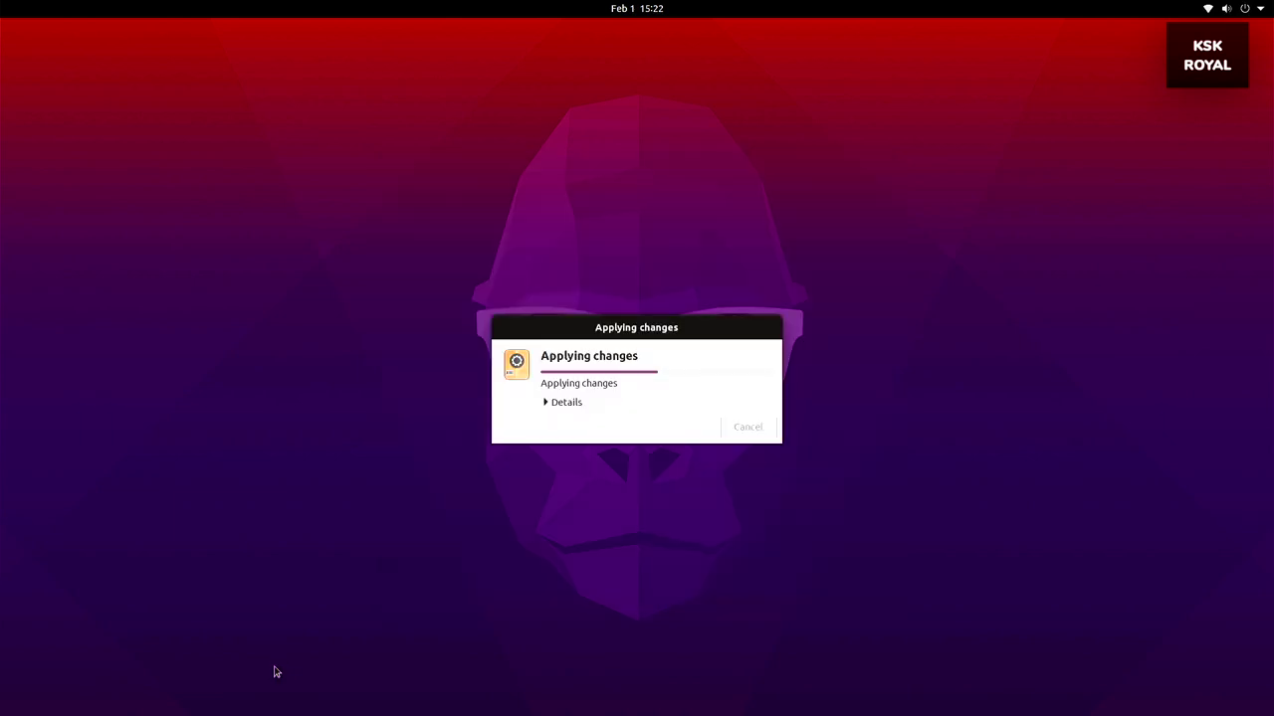
Skip Online Accounts, pass the Help improve Ubuntu and Privacy pages, and finish the welcome wizard
{"action": "left_click", "coordinate": [550, 401]}
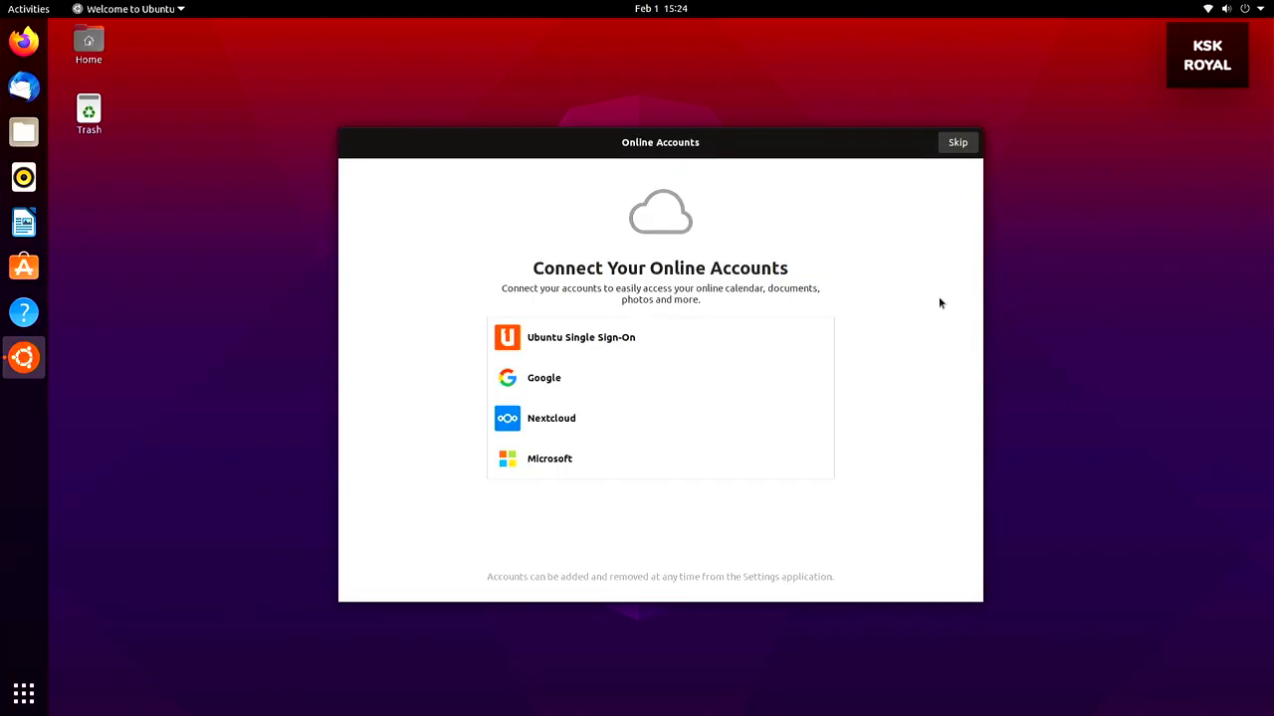
{"action": "left_click", "coordinate": [957, 143]}
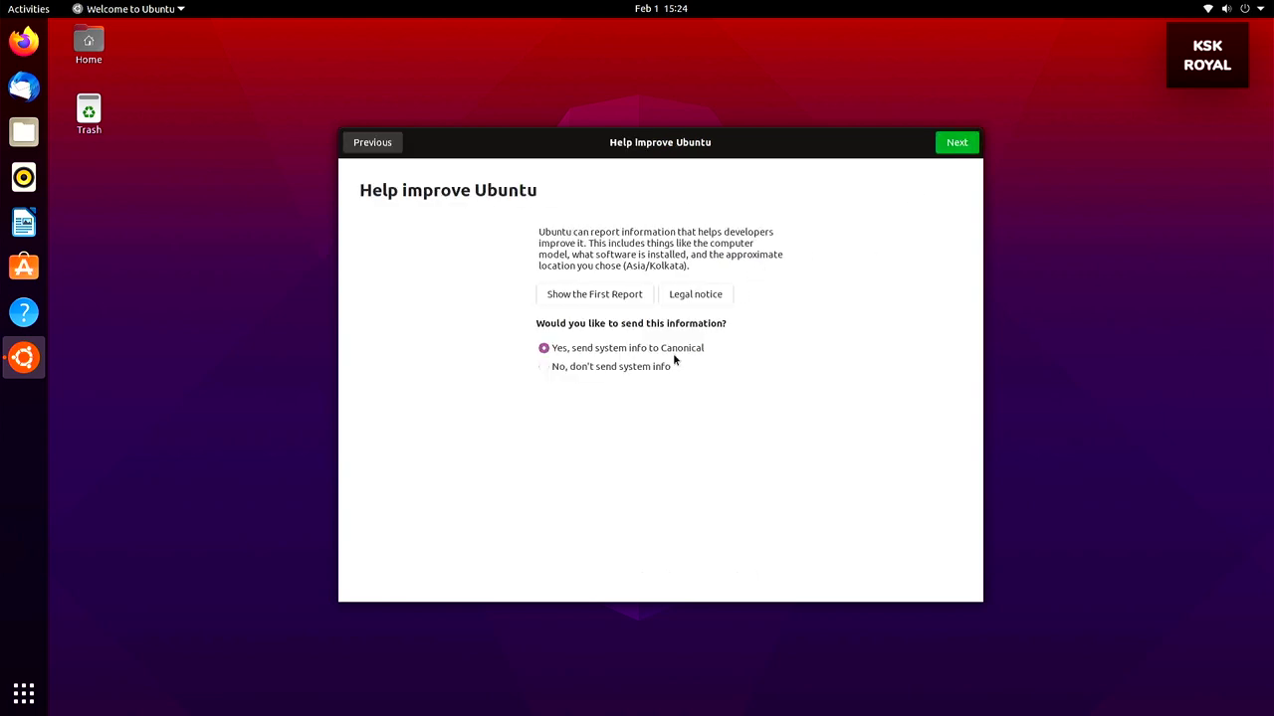
{"action": "left_click", "coordinate": [957, 142]}
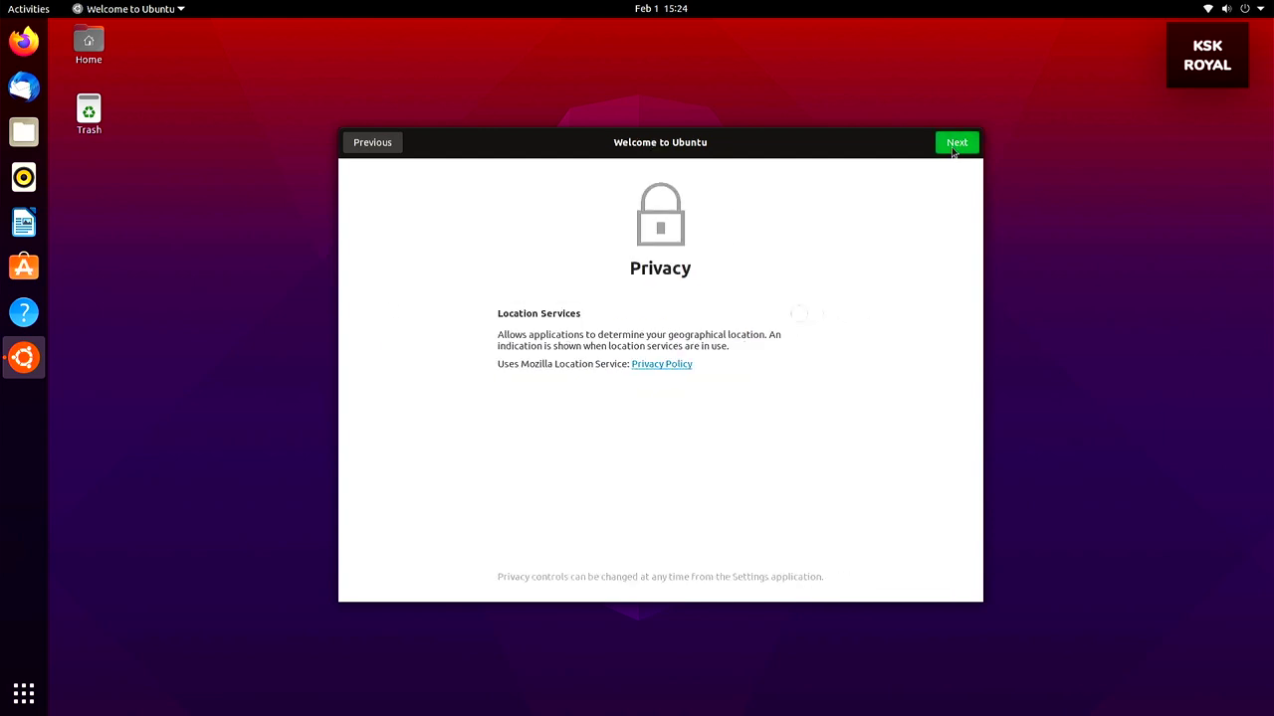
{"action": "left_click", "coordinate": [953, 150]}
{"action": "left_click", "coordinate": [953, 147]}
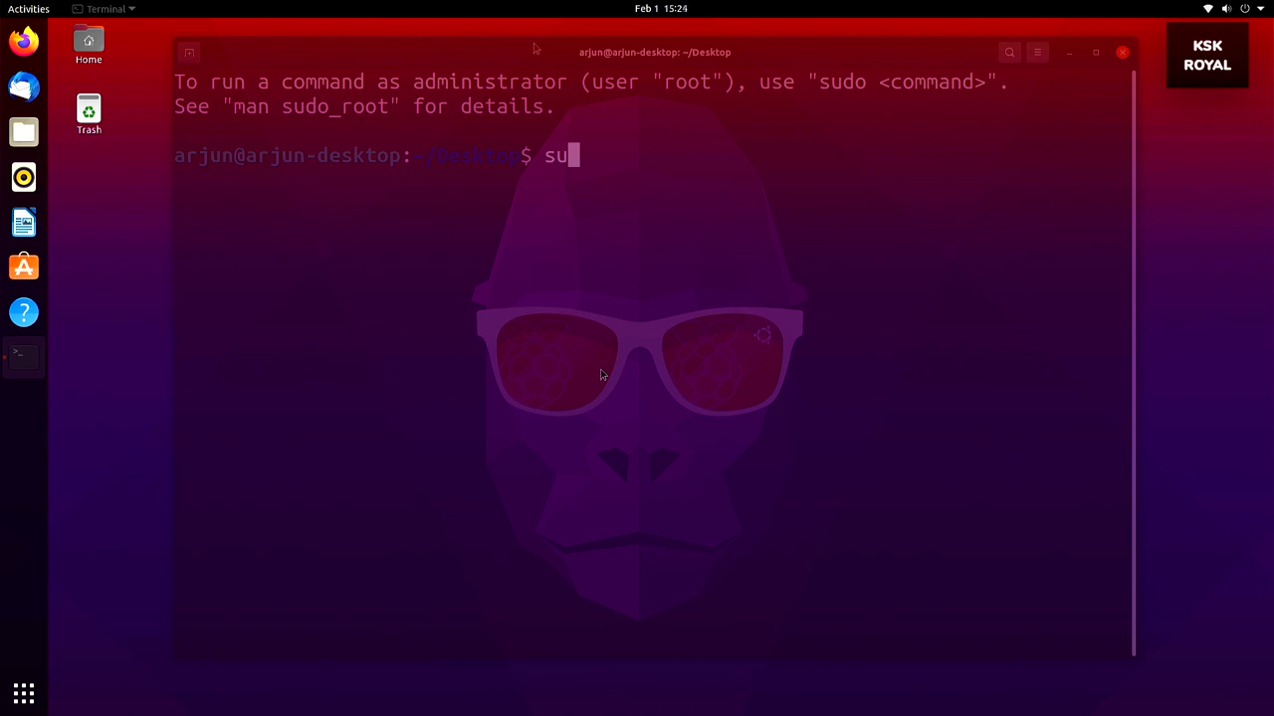
Run 'sudo apt update && sudo apt install neofetch -y' to install neofetch
{"action": "type", "text": "do a"}
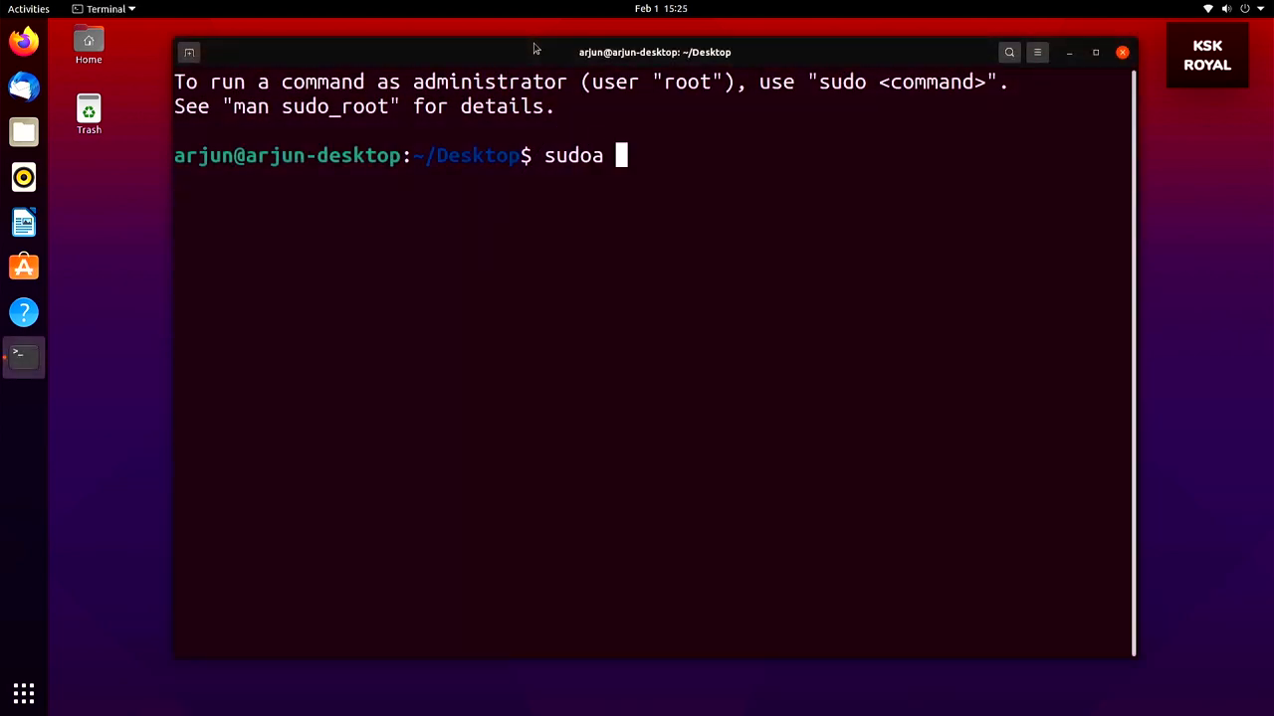
{"action": "key", "text": "BackSpace"}
{"action": "type", "text": "apt upd"}
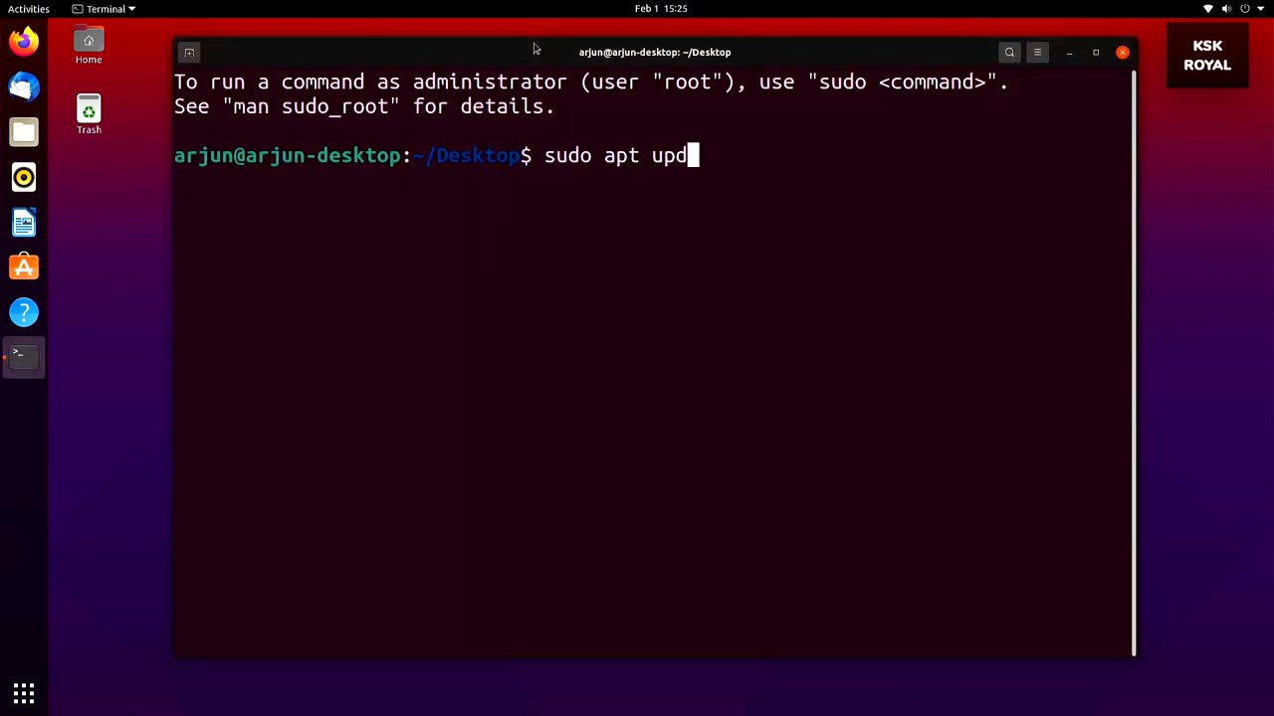
{"action": "type", "text": "ate && sudo apt install neofetch -y"}
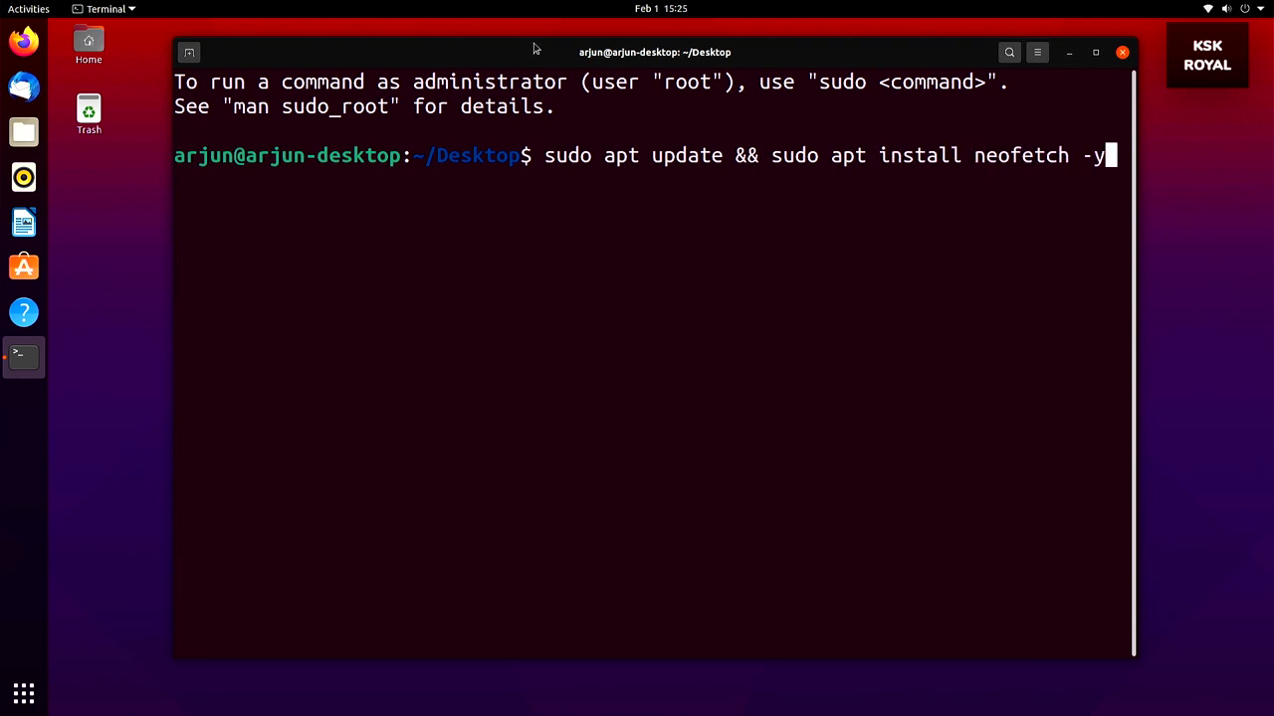
{"action": "key", "text": "Return"}
{"action": "key", "text": "Return"}
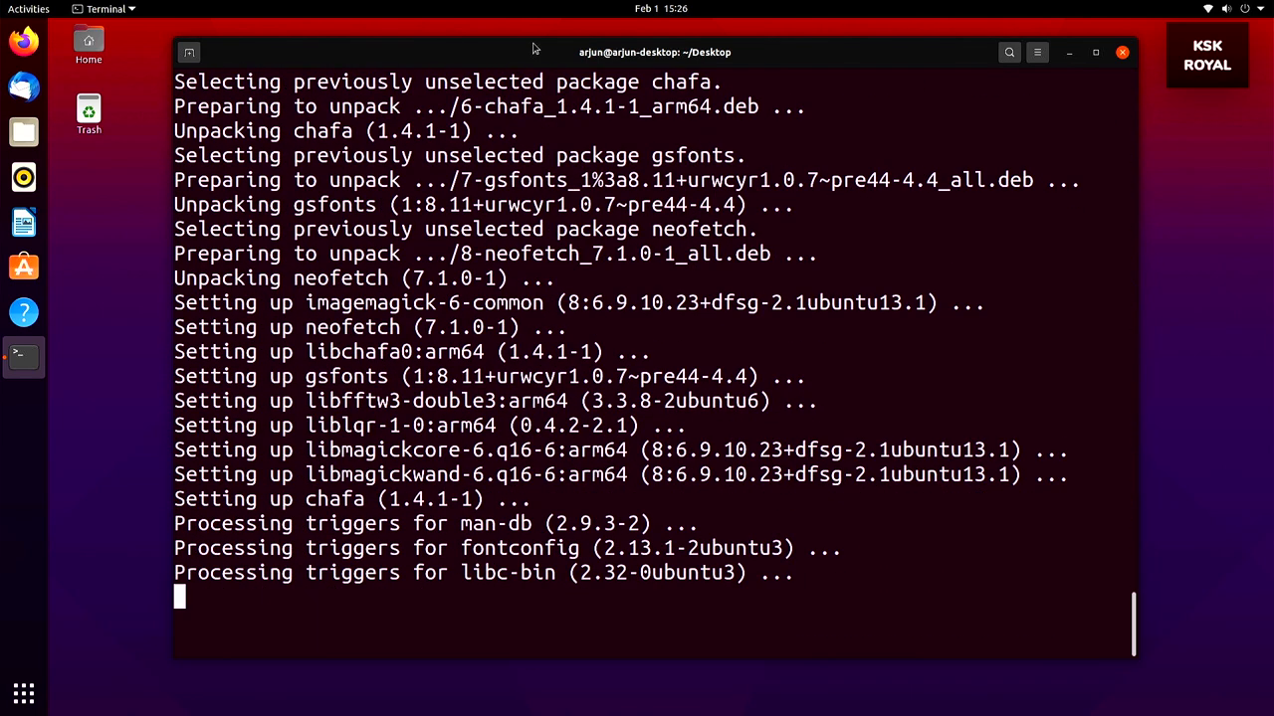
Clear the terminal, run neofetch, and highlight the line showing the 2.300GHz CPU
{"action": "key", "text": "ctrl+l"}
{"action": "type", "text": "neofetch"}
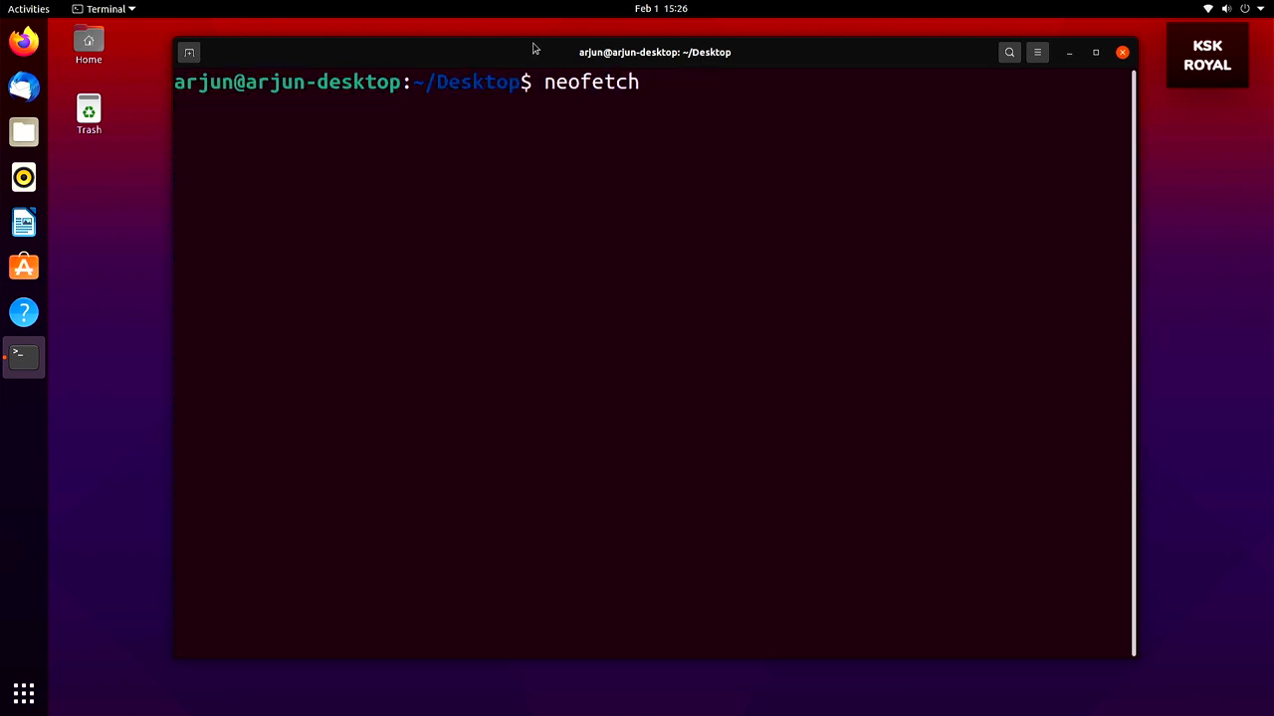
{"action": "key", "text": "Return"}
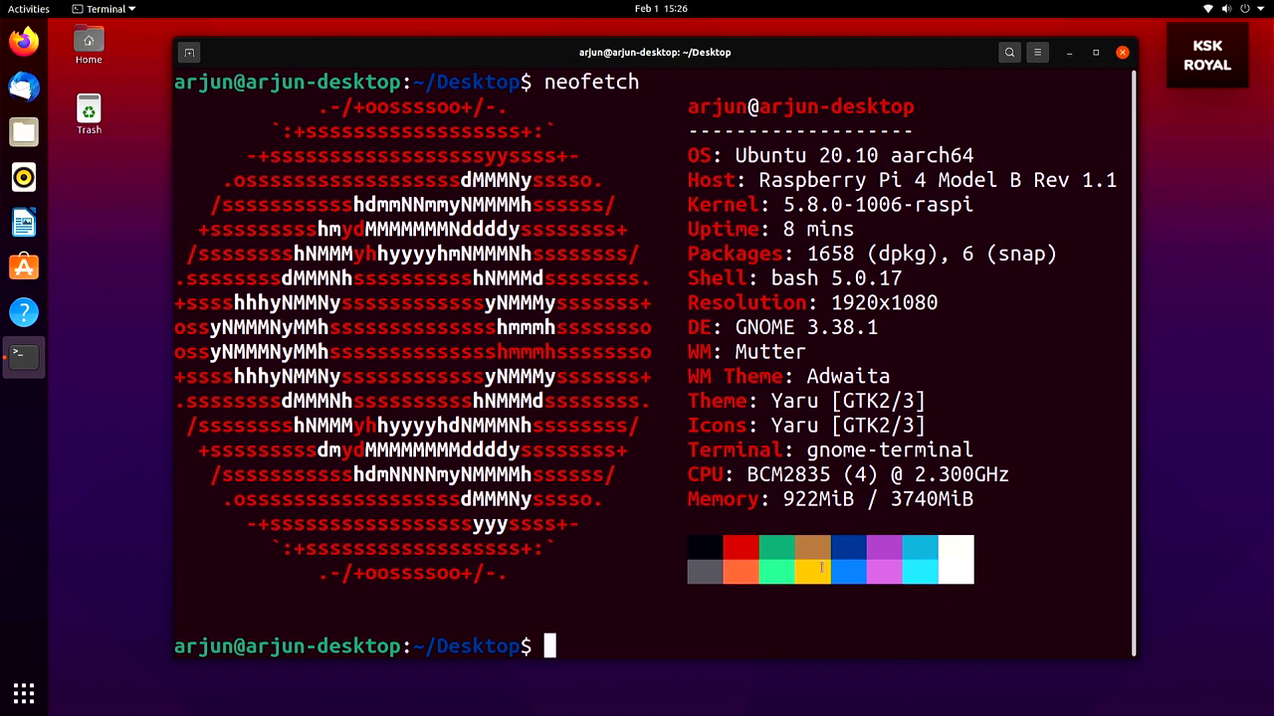
{"action": "triple_click", "coordinate": [928, 474]}
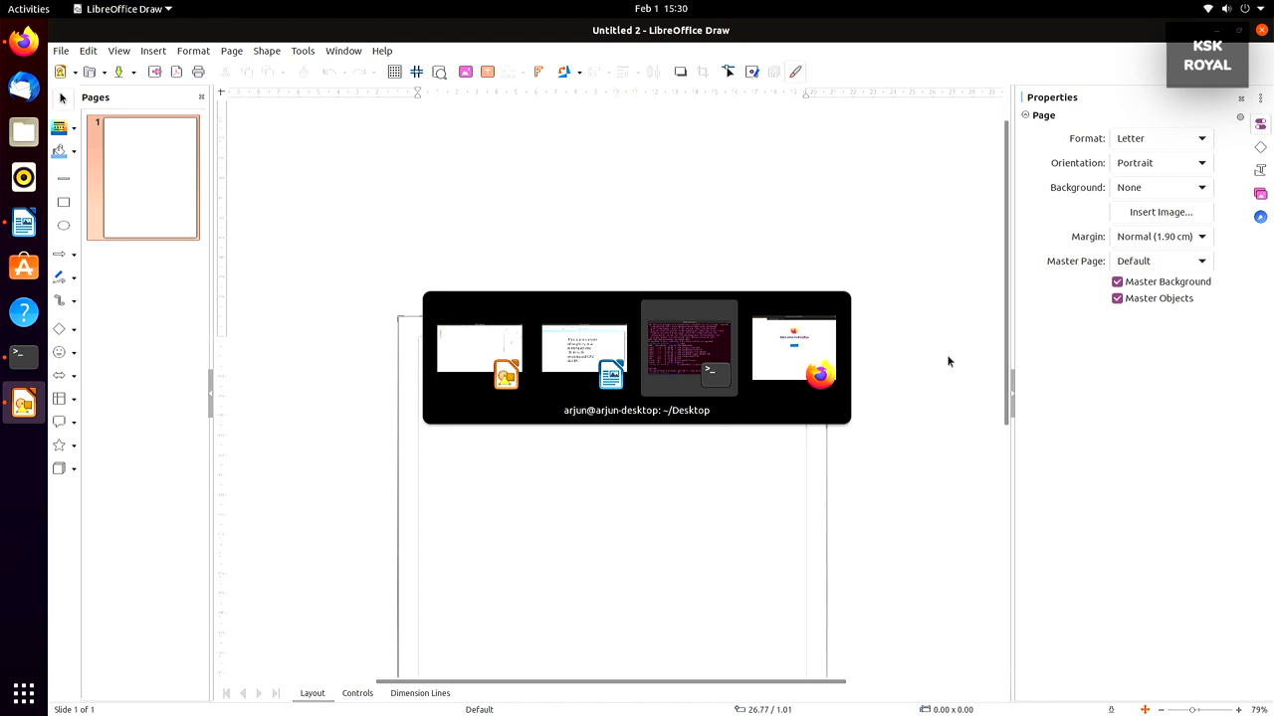
{"action": "key", "text": "alt+Tab"}
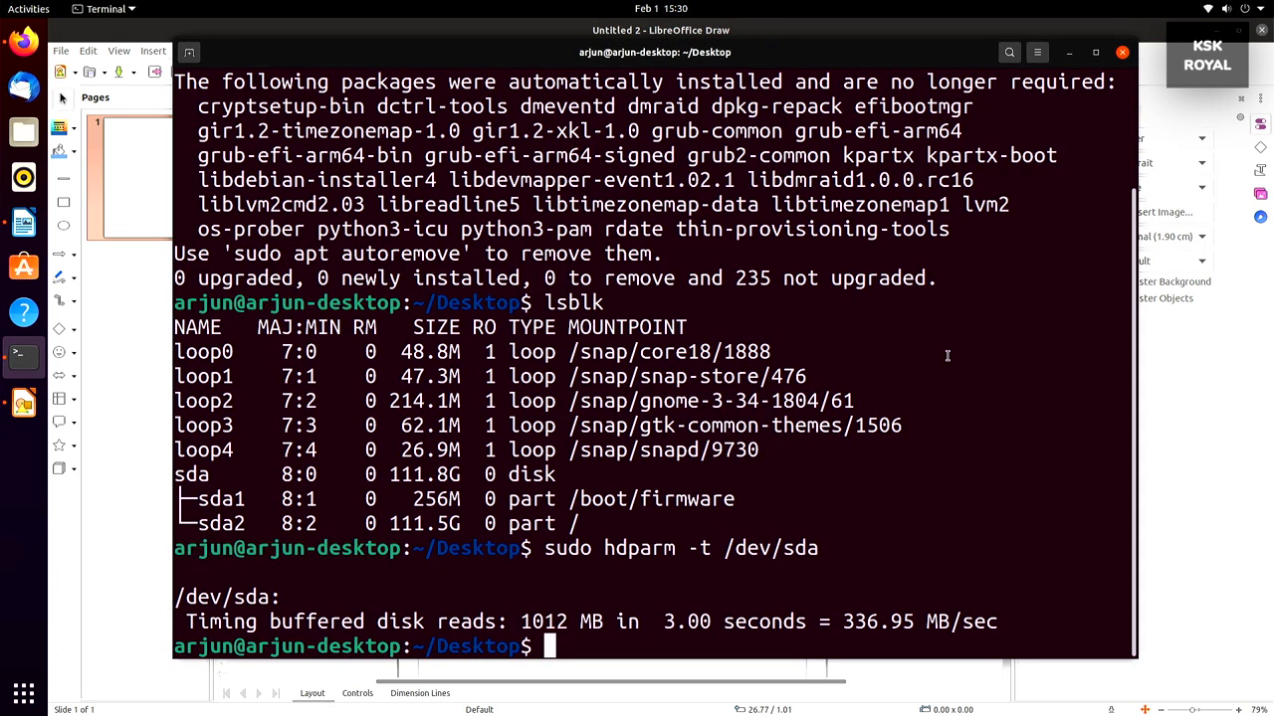
Move the terminal, Draw and Writer windows onto their own separate workspaces
{"action": "key", "text": "super+d"}
{"action": "key", "text": "super+d"}
{"action": "key", "text": "super+d"}
{"action": "key", "text": "super+d"}
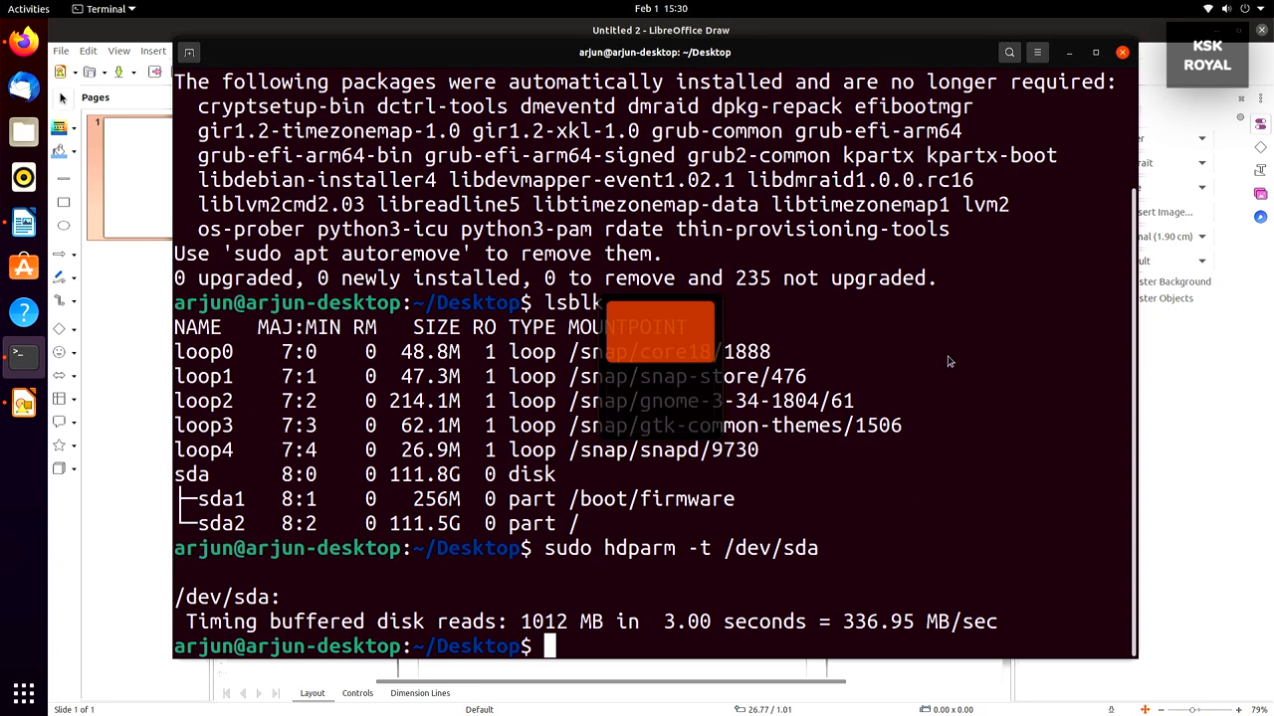
{"action": "key", "text": "super+d"}
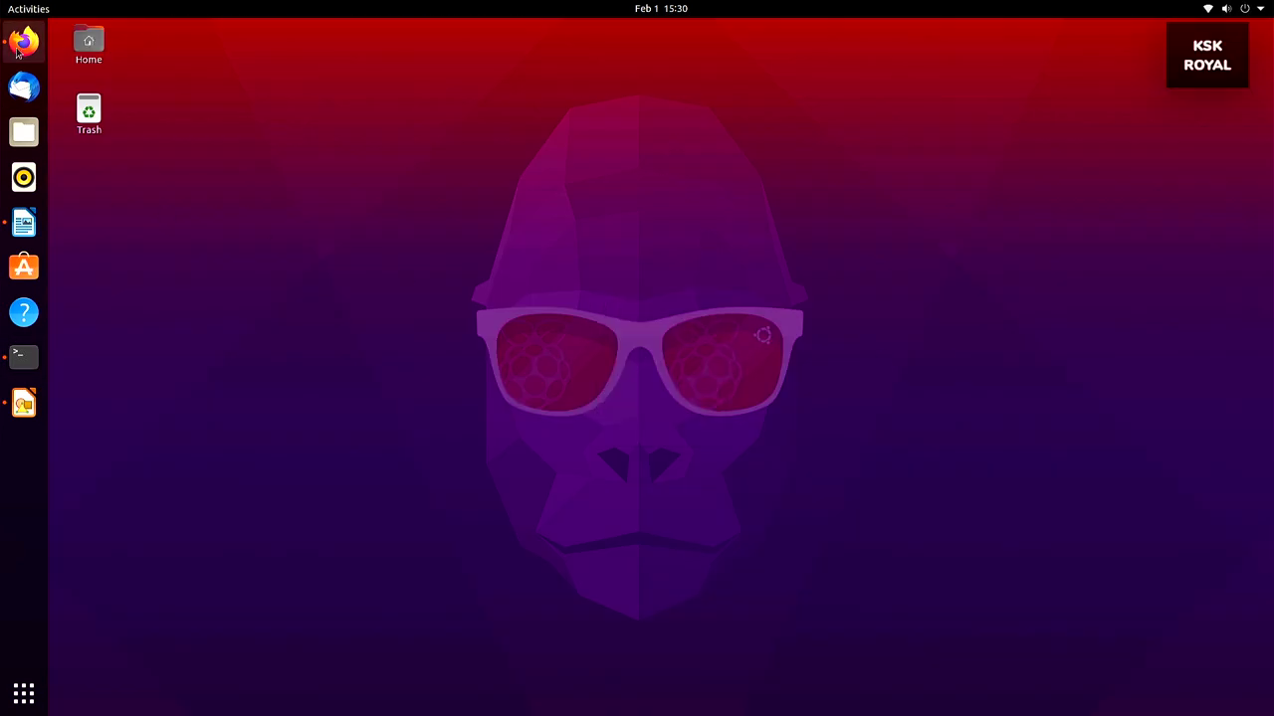
{"action": "key", "text": "super+d"}
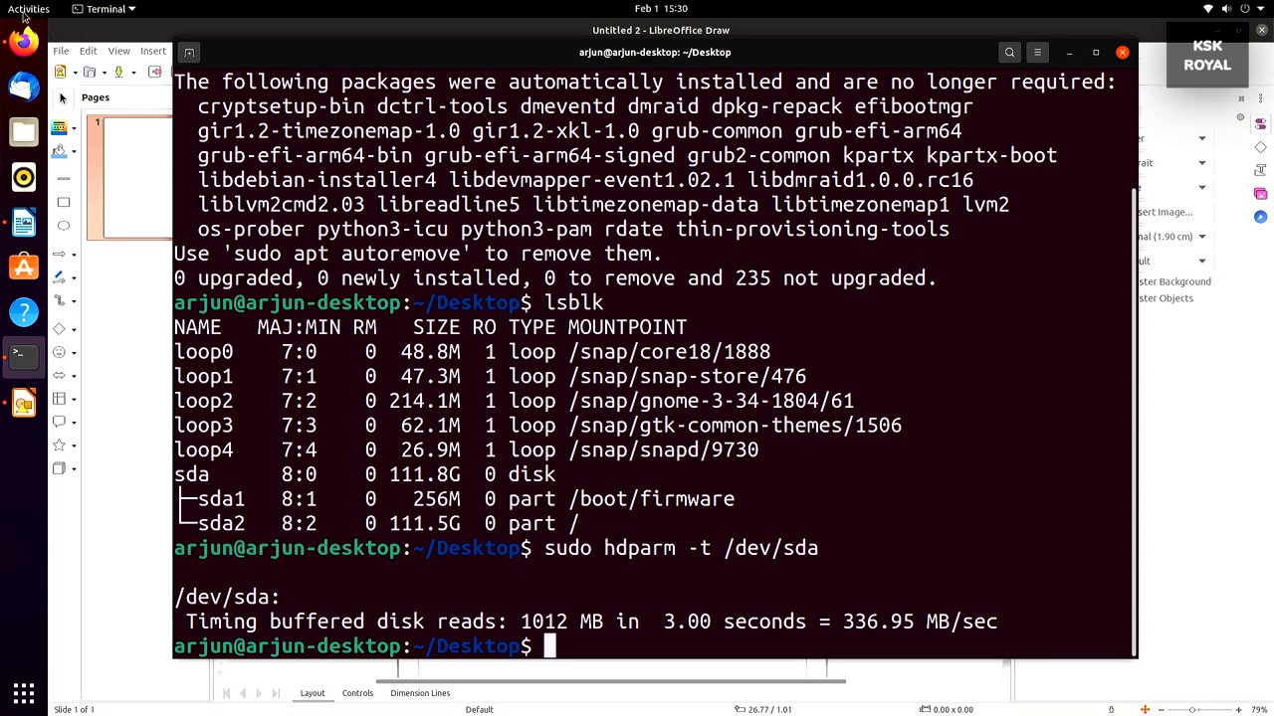
{"action": "mouse_move", "coordinate": [2, 2]}
{"action": "mouse_move", "coordinate": [564, 337]}
{"action": "left_mouse_down"}
{"action": "mouse_move", "coordinate": [1194, 299]}
{"action": "mouse_move", "coordinate": [1215, 177]}
{"action": "mouse_move", "coordinate": [1213, 191]}
{"action": "left_mouse_up"}
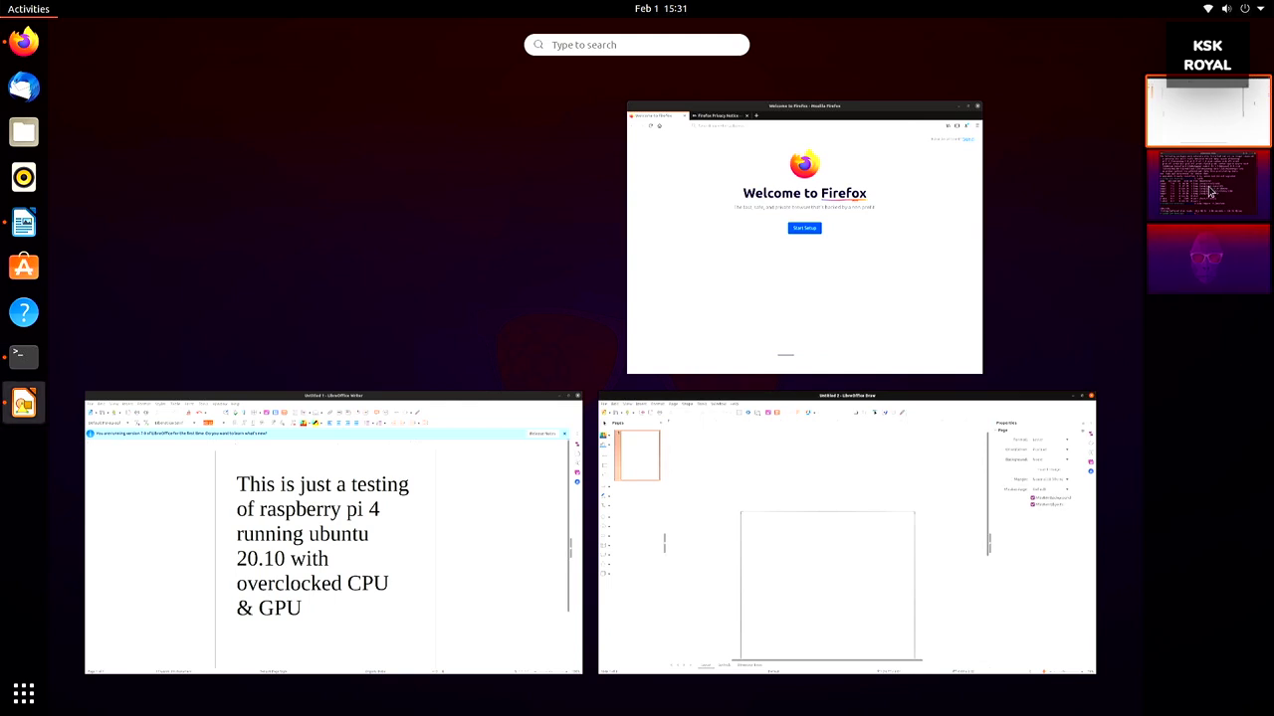
{"action": "mouse_move", "coordinate": [1055, 412]}
{"action": "left_mouse_down"}
{"action": "mouse_move", "coordinate": [1170, 349]}
{"action": "mouse_move", "coordinate": [1207, 261]}
{"action": "left_mouse_up"}
{"action": "left_click_drag", "start_coordinate": [774, 267], "coordinate": [1157, 351]}
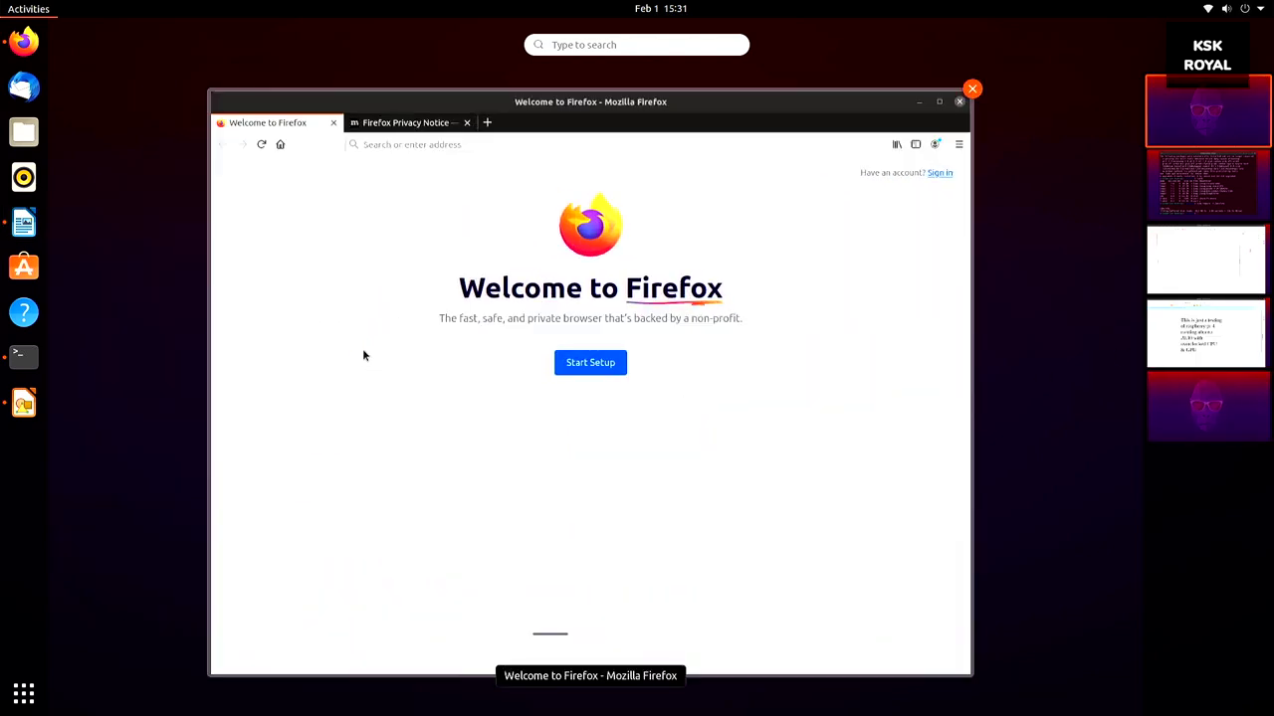
Cycle through the workspaces with Ctrl+Alt+Up/Down, ending on the terminal running bpytop at 2.3 GHz
{"action": "left_click", "coordinate": [415, 344]}
{"action": "key", "text": "ctrl+alt+Down"}
{"action": "key", "text": "ctrl+alt+Down"}
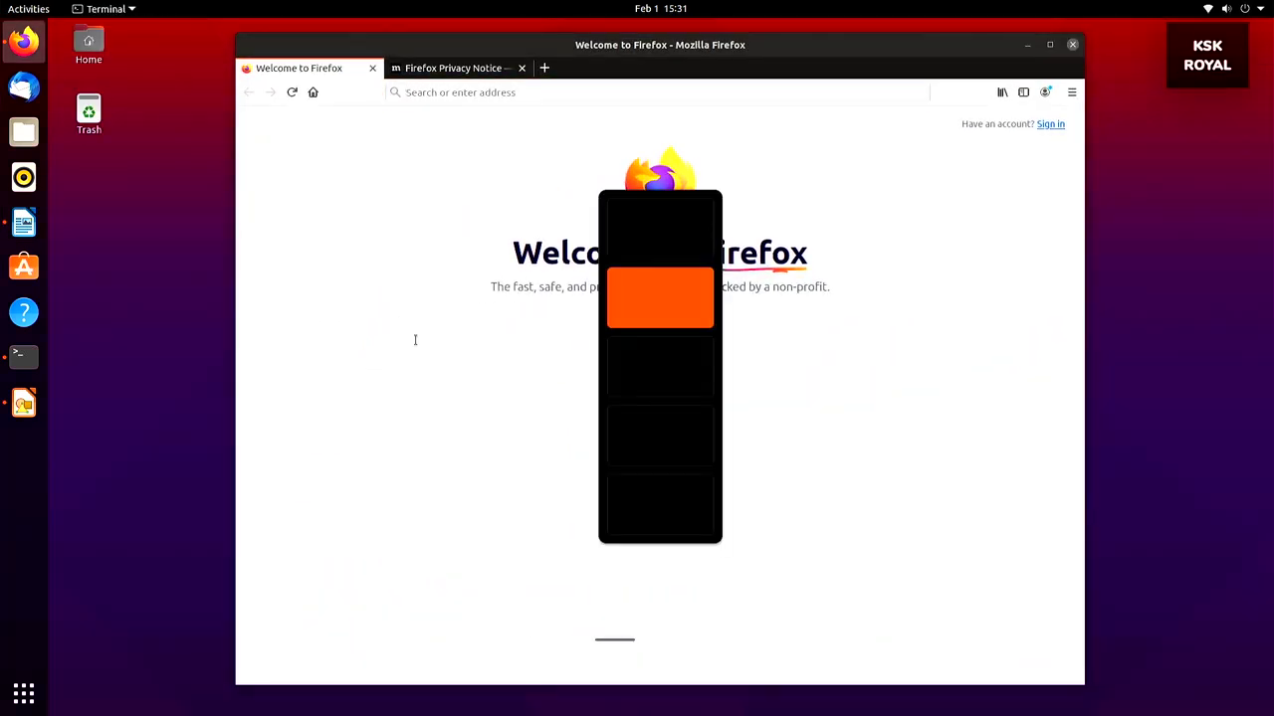
{"action": "key", "text": "ctrl+alt+Down"}
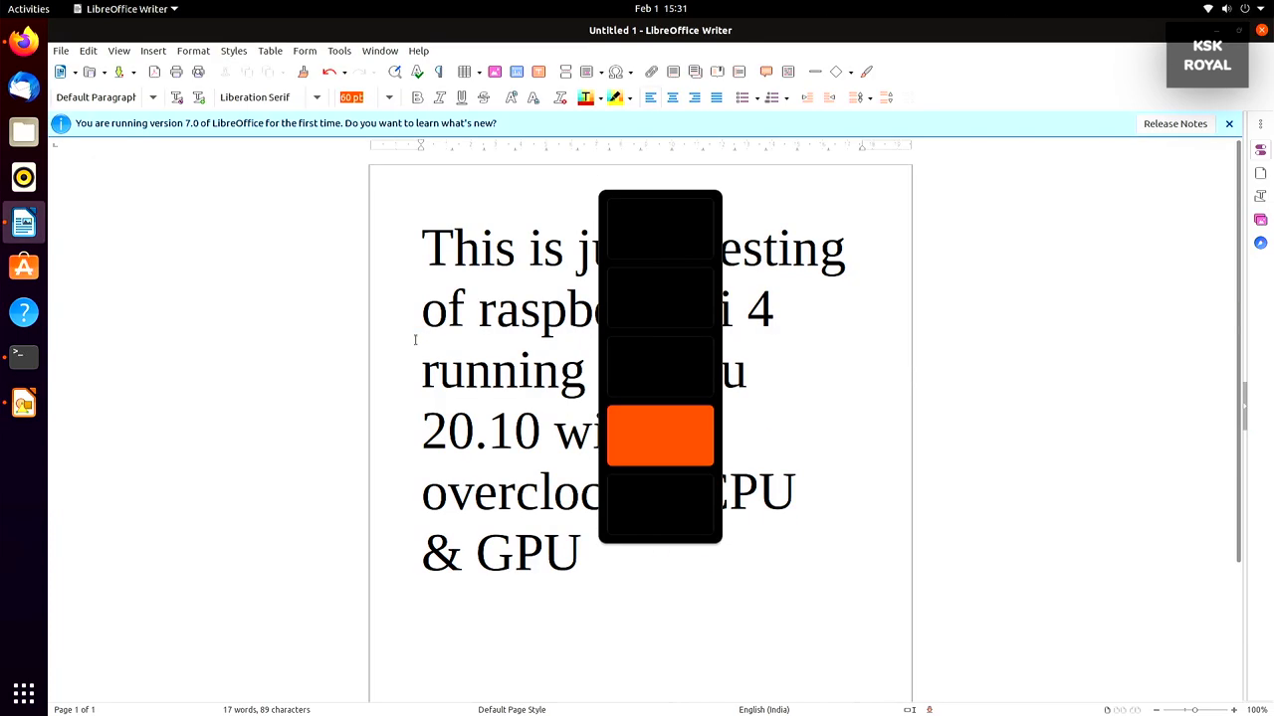
{"action": "key", "text": "ctrl+alt+Down"}
{"action": "key", "text": "ctrl+alt+Up"}
{"action": "key", "text": "ctrl+alt+Up"}
{"action": "key", "text": "ctrl+alt+Up"}
{"action": "key", "text": "ctrl+alt+Up"}
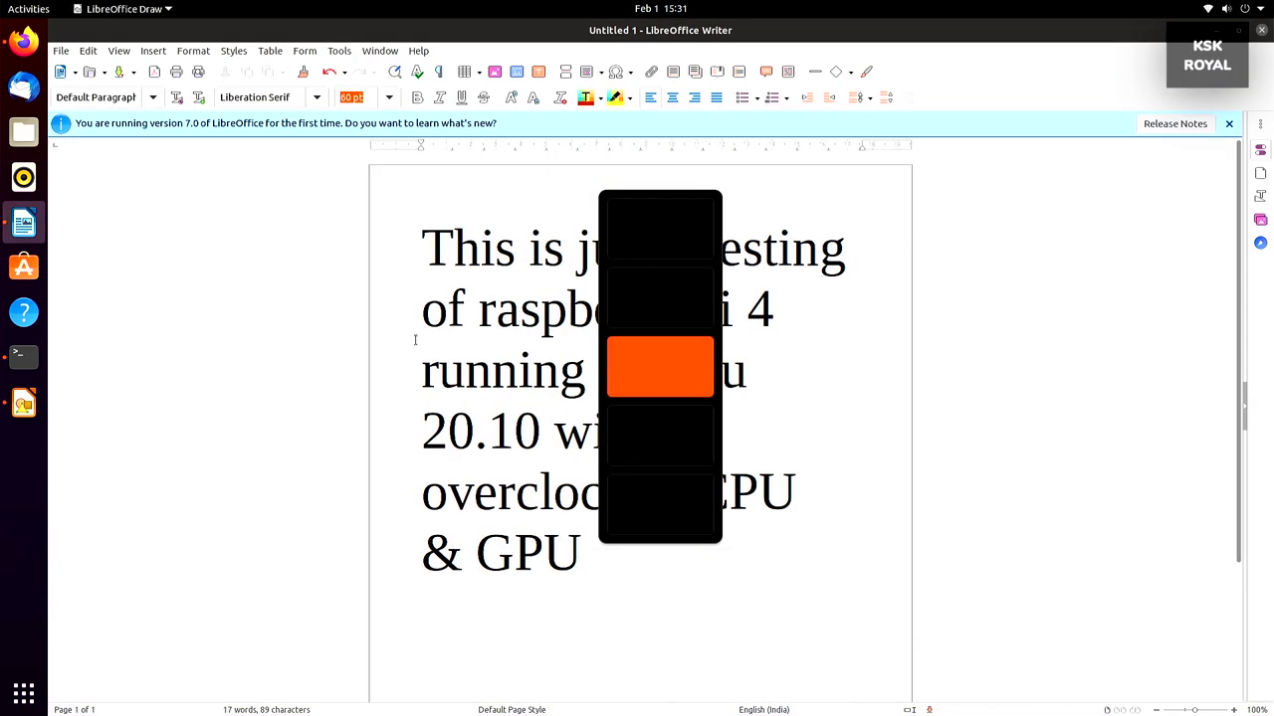
{"action": "key", "text": "ctrl+alt+Down"}
{"action": "key", "text": "ctrl+alt+Down"}
{"action": "key", "text": "ctrl+alt+Down"}
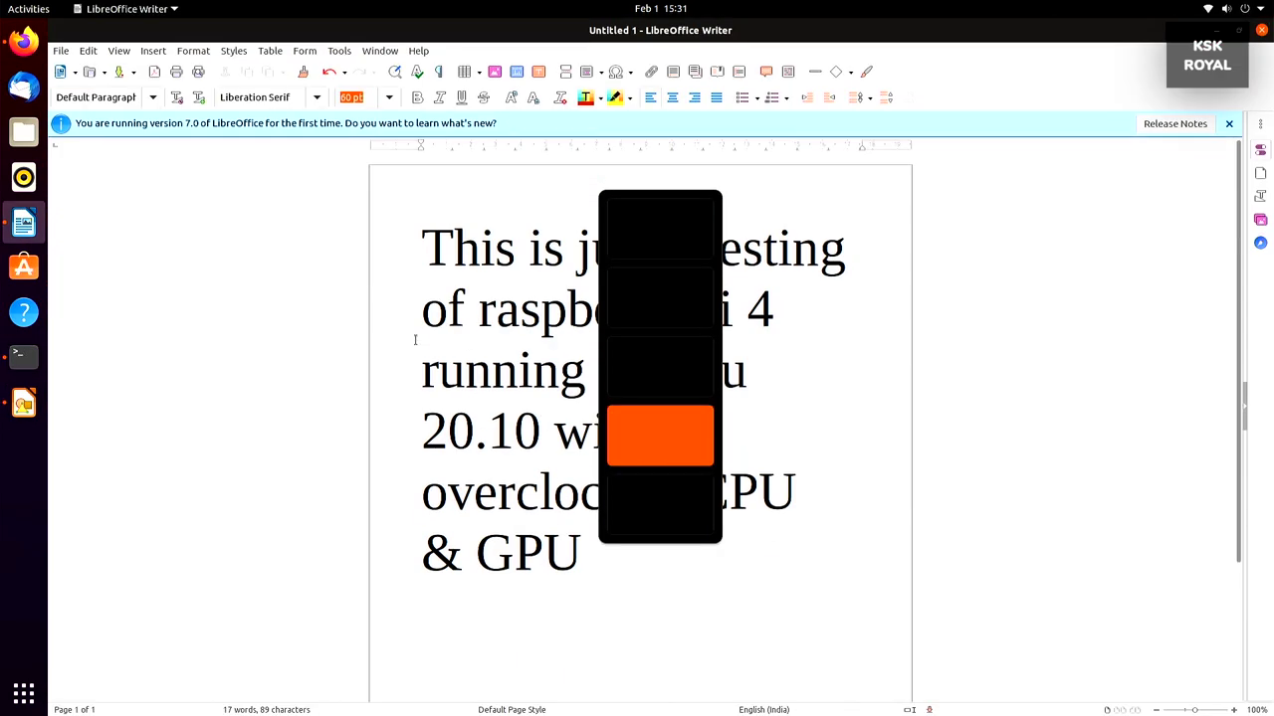
{"action": "key", "text": "ctrl+alt+Down"}
{"action": "key", "text": "ctrl+alt+Up"}
{"action": "key", "text": "ctrl+alt+Up"}
{"action": "key", "text": "ctrl+alt+Up"}
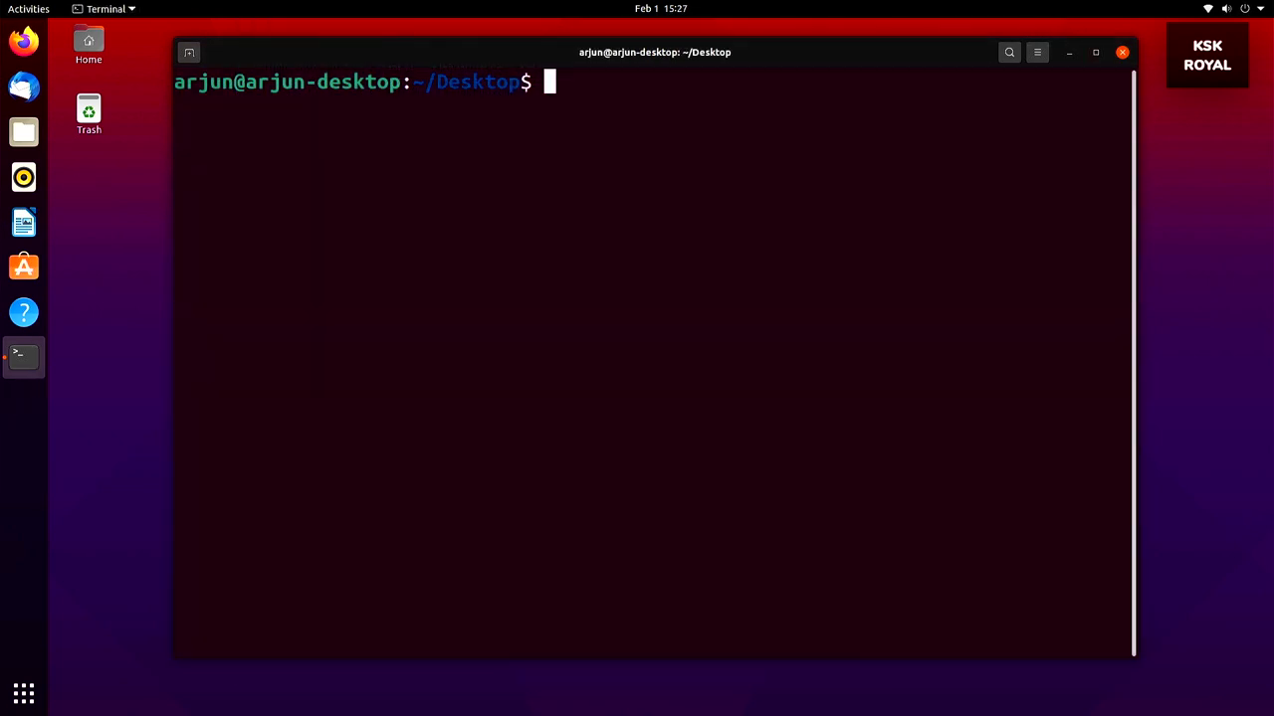
Run 'sudo htop' to monitor the four CPU cores and memory, then minimise the terminal
{"action": "type", "text": "sud"}
{"action": "key", "text": "BackSpace"}
{"action": "type", "text": "do hto"}
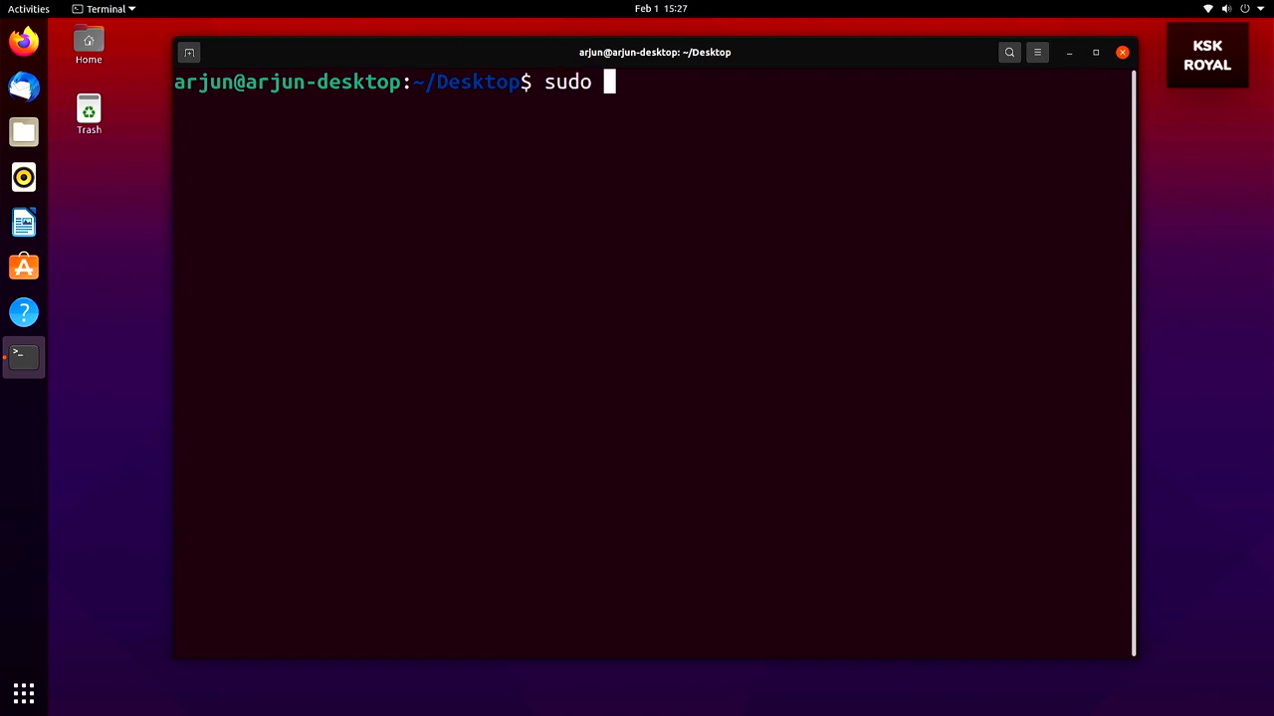
{"action": "type", "text": "p"}
{"action": "key", "text": "Return"}
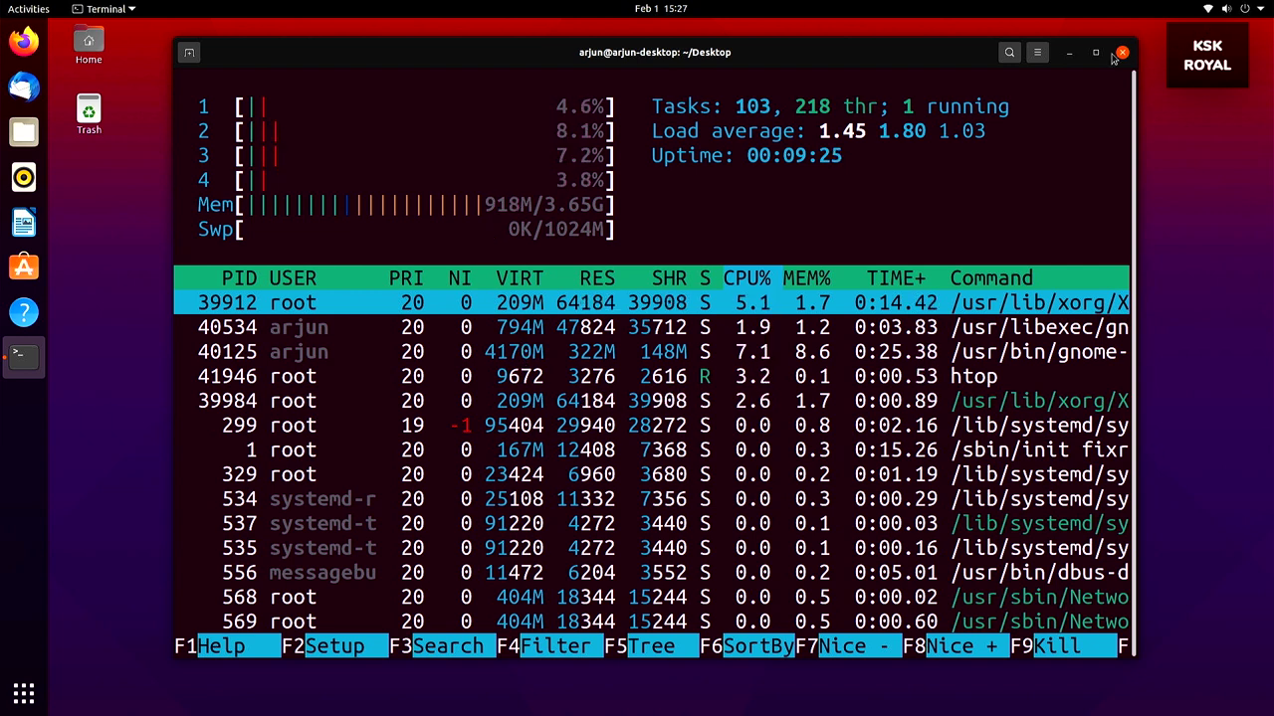
{"action": "left_click", "coordinate": [1067, 56]}
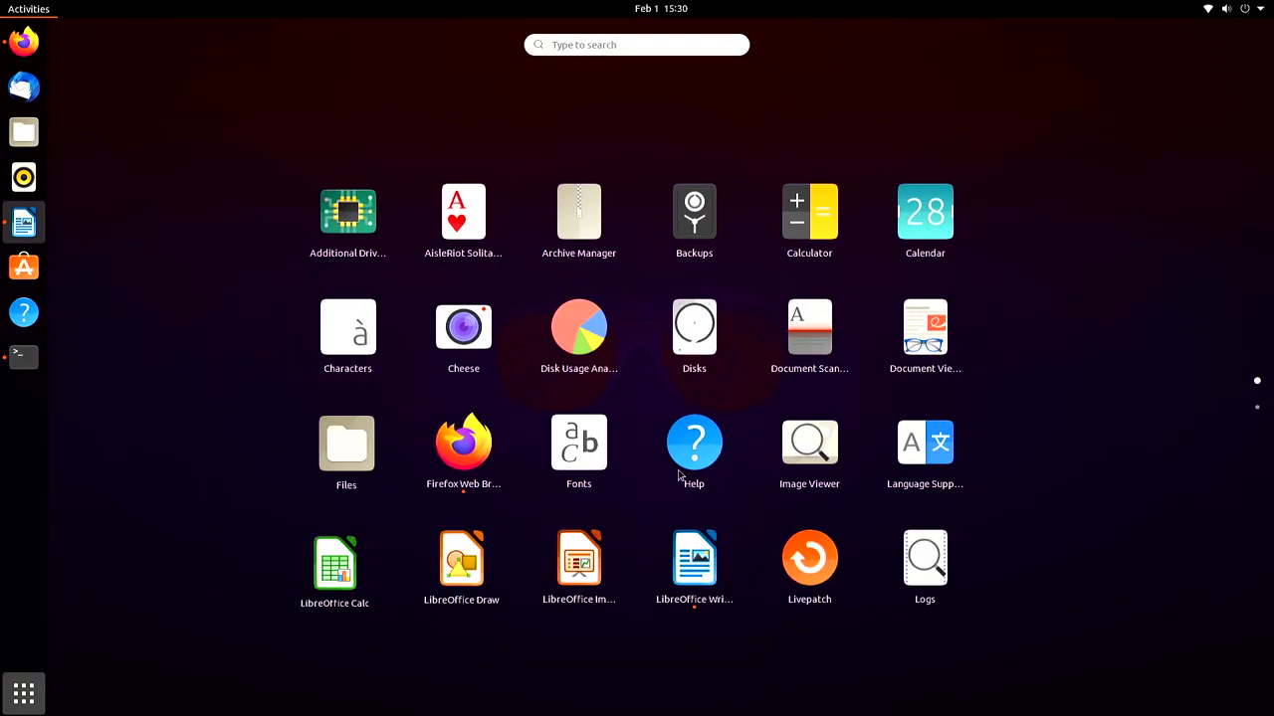
{"action": "scroll", "coordinate": [683, 478], "scroll_direction": "down", "scroll_amount": 1}
{"action": "scroll", "coordinate": [573, 430], "scroll_direction": "up", "scroll_amount": 1}
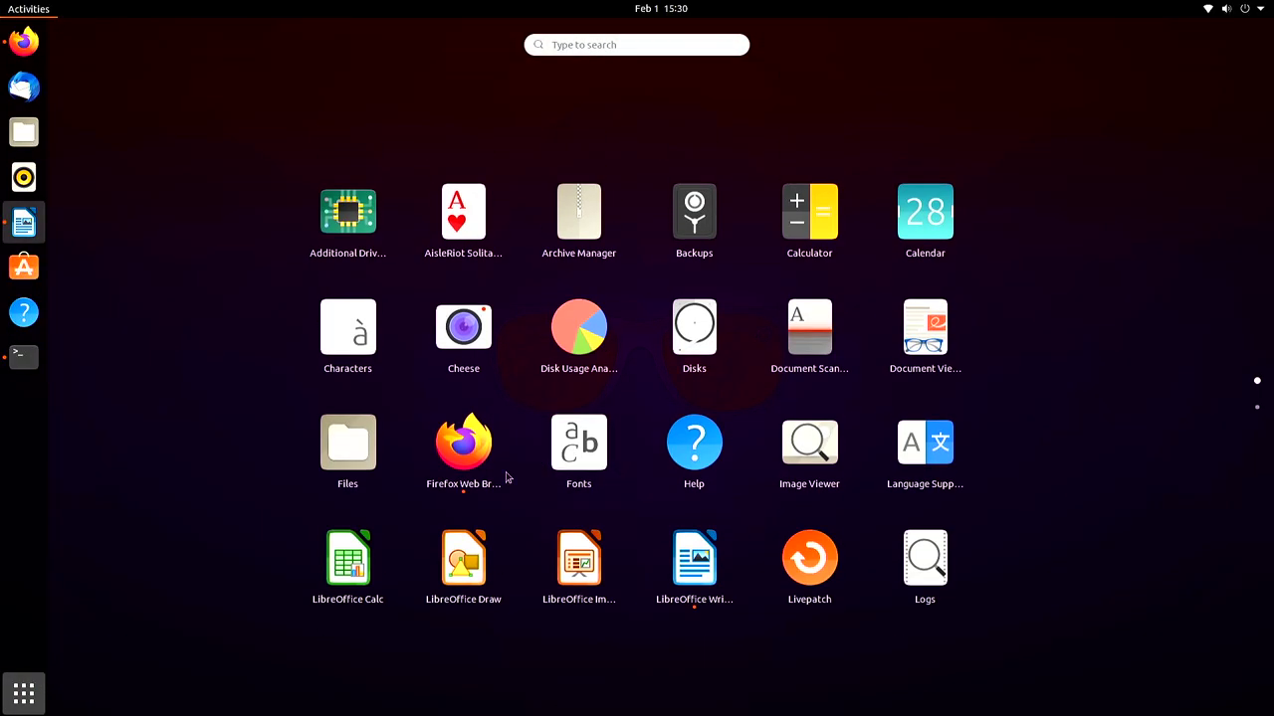